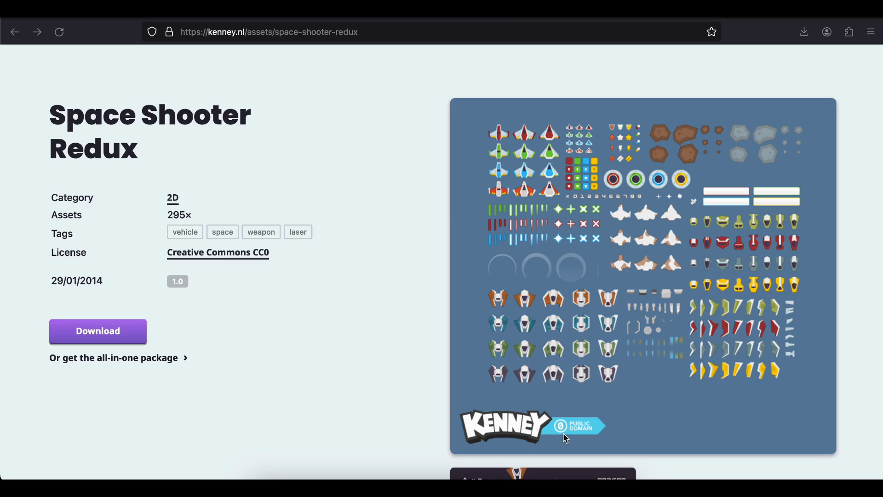
pyautogui.click(520, 481)
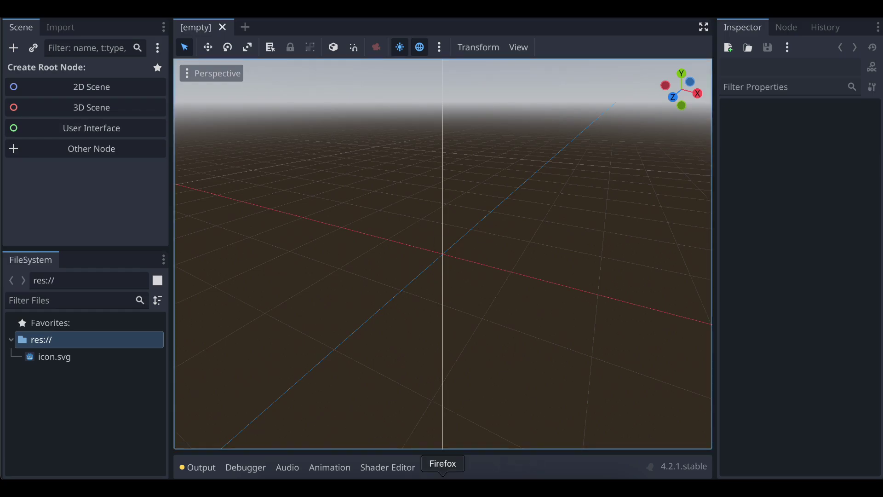
pyautogui.click(443, 481)
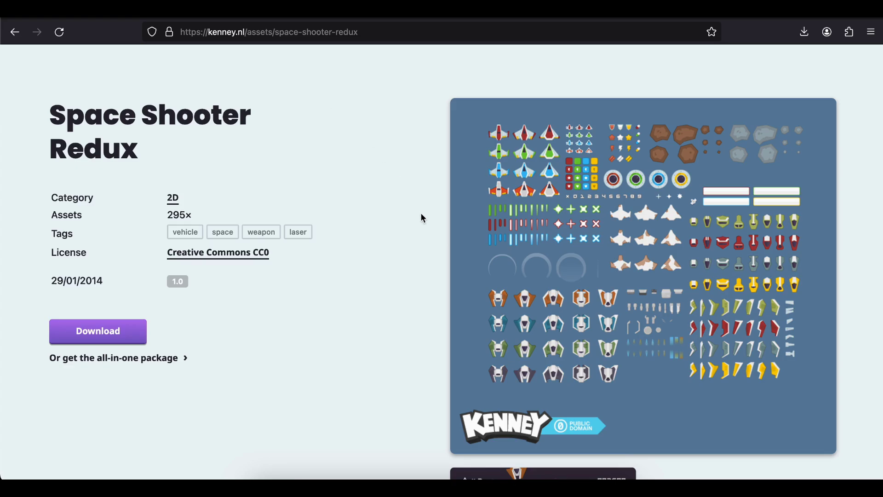
pyautogui.click(519, 476)
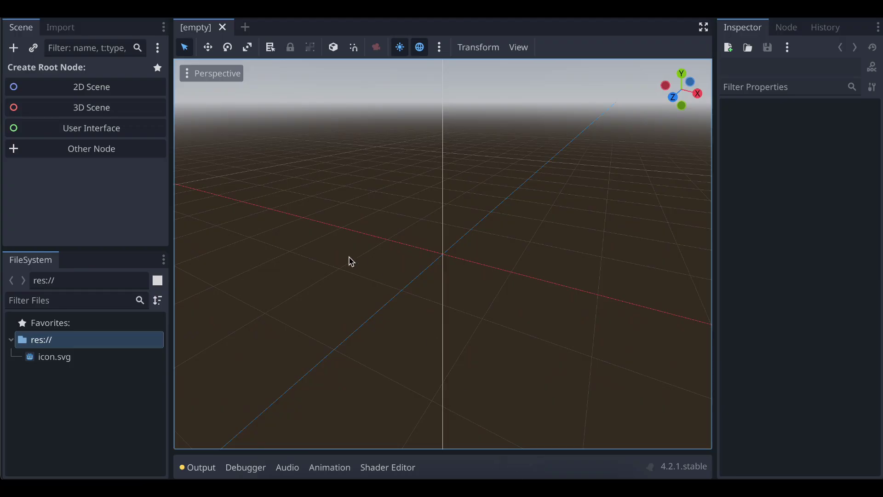
pyautogui.click(439, 476)
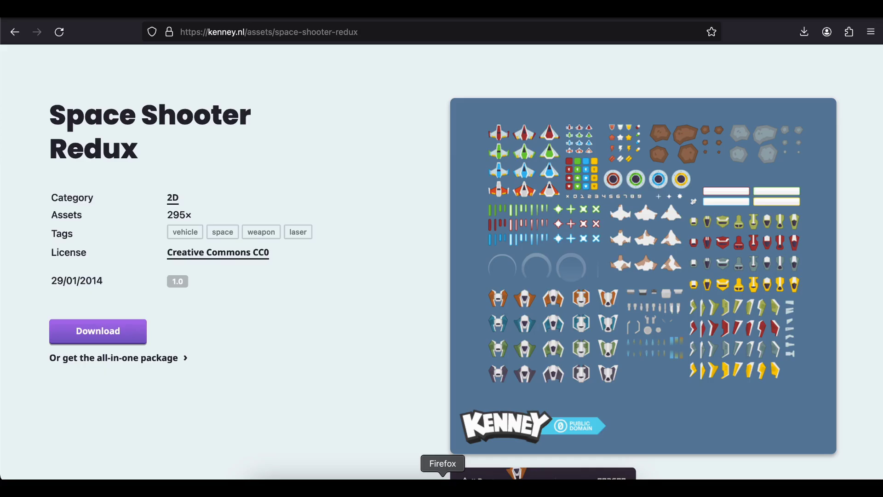
# Step: Switch to Godot and create a folder named assets in the project root res://
pyautogui.click(518, 475)
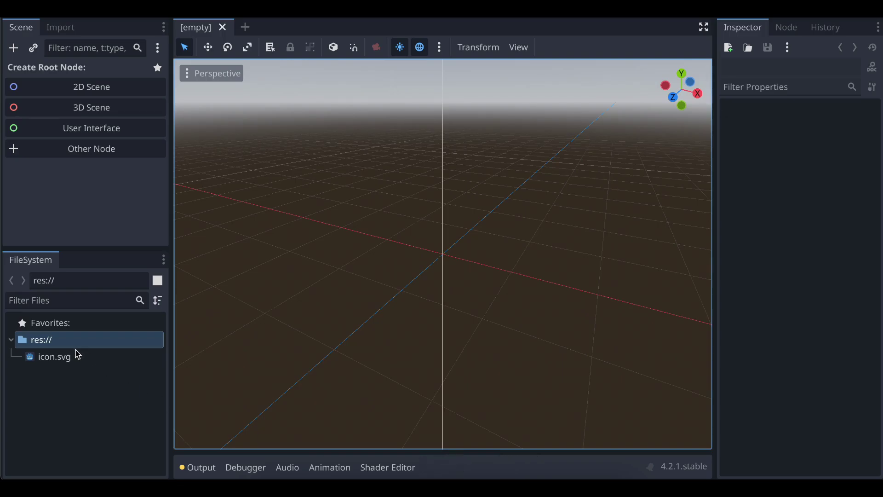
pyautogui.rightClick(57, 341)
pyautogui.moveTo(75, 348)
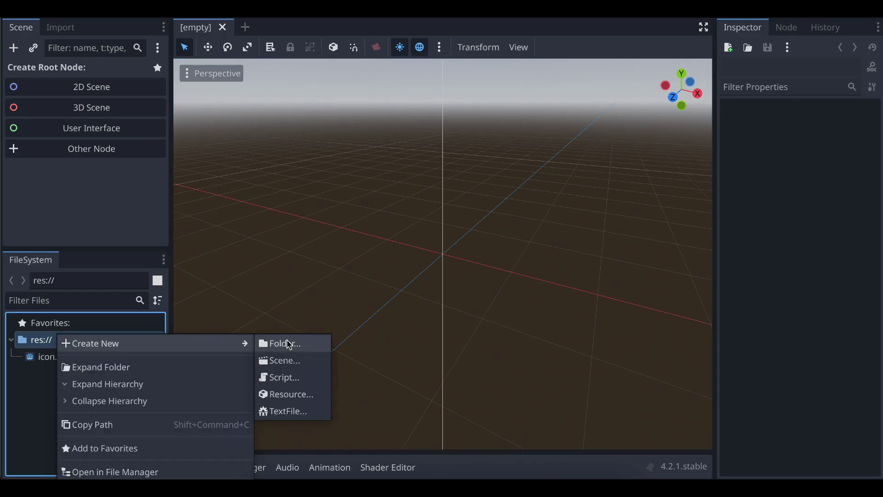
pyautogui.click(286, 343)
pyautogui.write('assets')
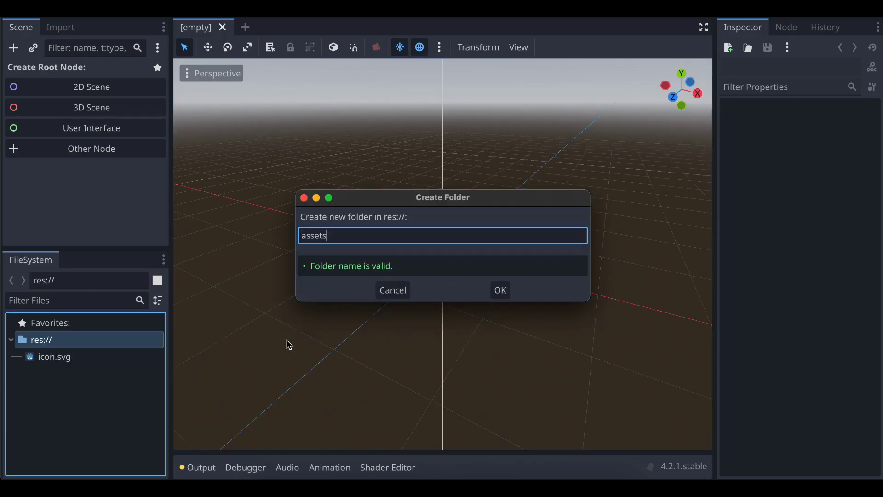
pyautogui.click(505, 297)
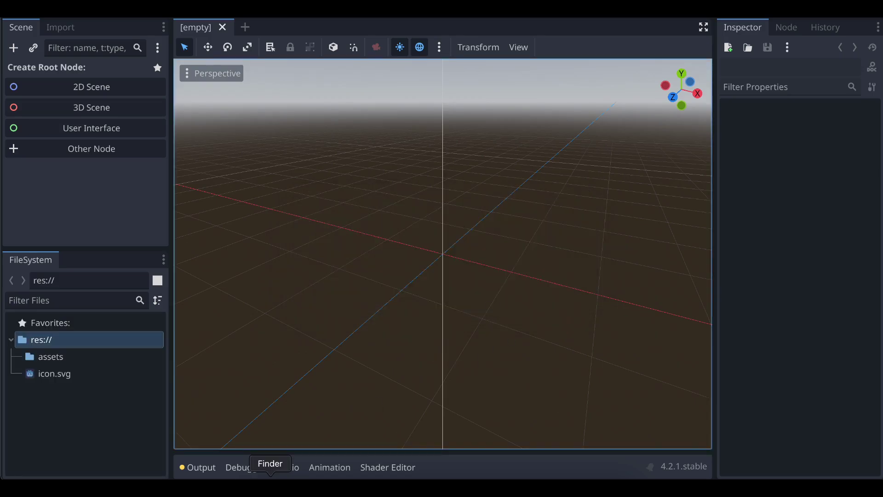
# Step: Import darkPurple.png and purple.png from the Backgrounds folder of kenney_space-shooter-redux in Finder into the project's assets folder
pyautogui.click(271, 483)
pyautogui.scroll(6, 228, 278)
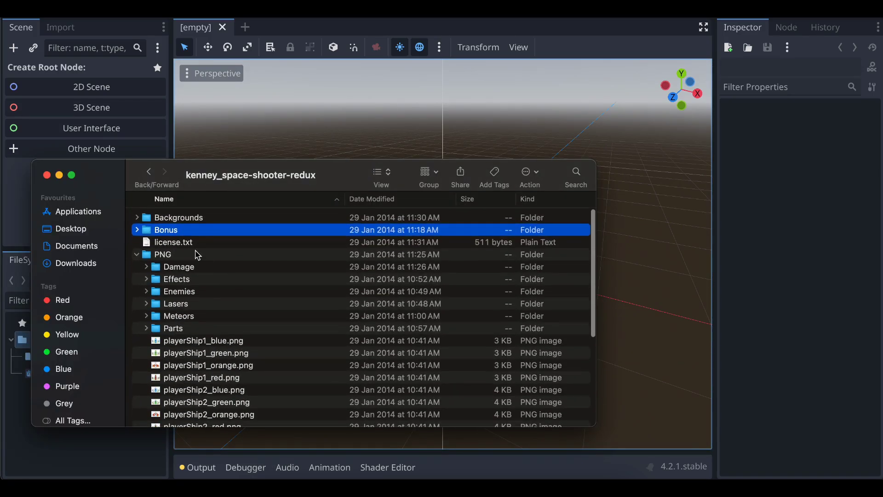
pyautogui.click(138, 219)
pyautogui.click(177, 258)
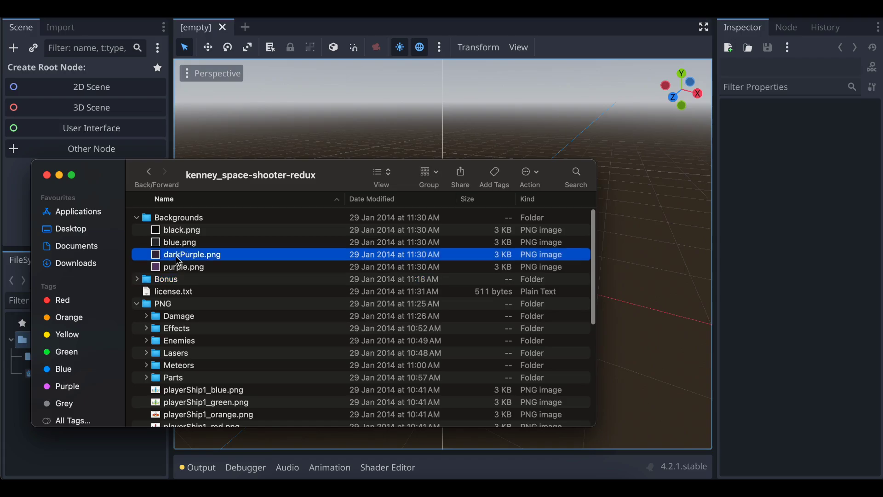
pyautogui.keyDown('shift'); pyautogui.click(179, 266); pyautogui.keyUp('shift')
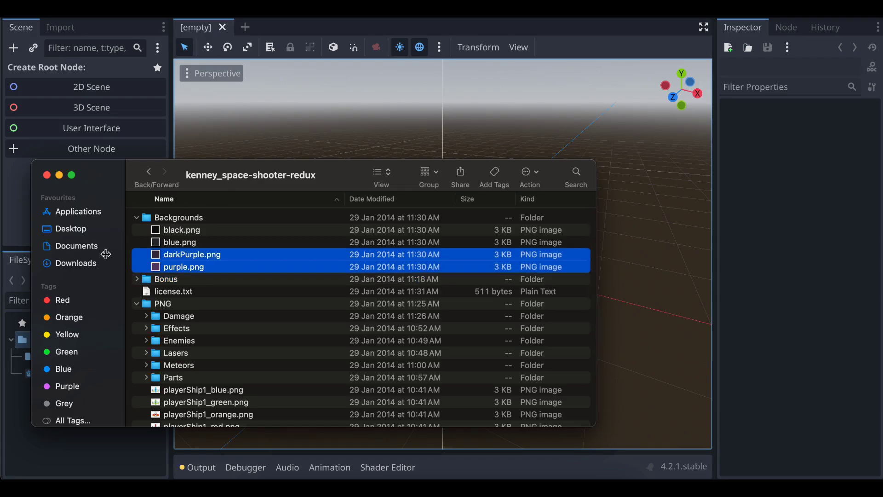
pyautogui.moveTo(113, 172); pyautogui.dragTo(280, 169)
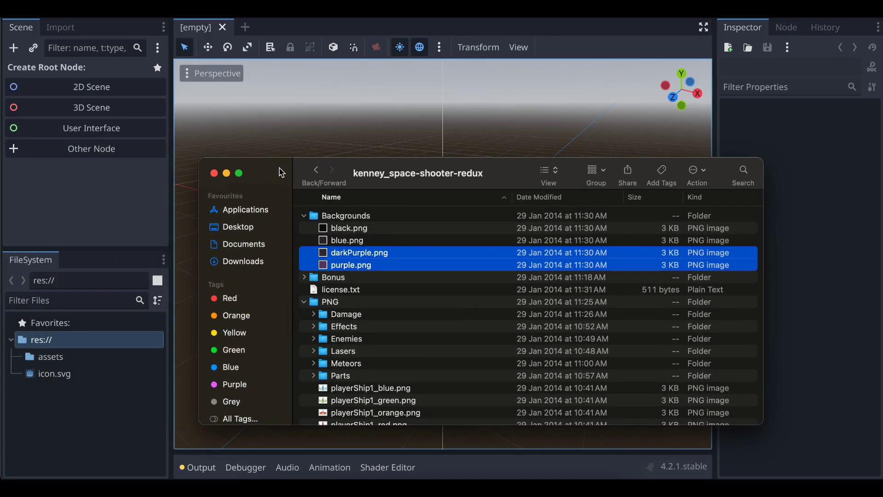
pyautogui.moveTo(339, 265); pyautogui.dragTo(65, 359)
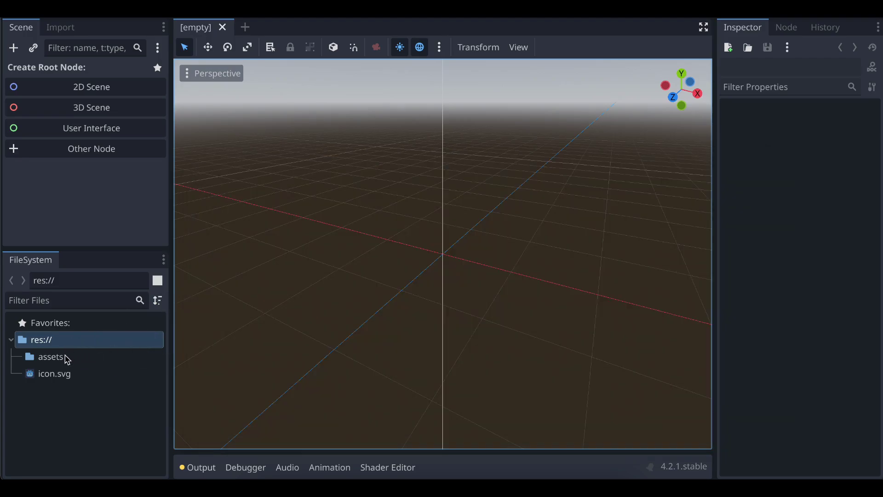
pyautogui.click(271, 488)
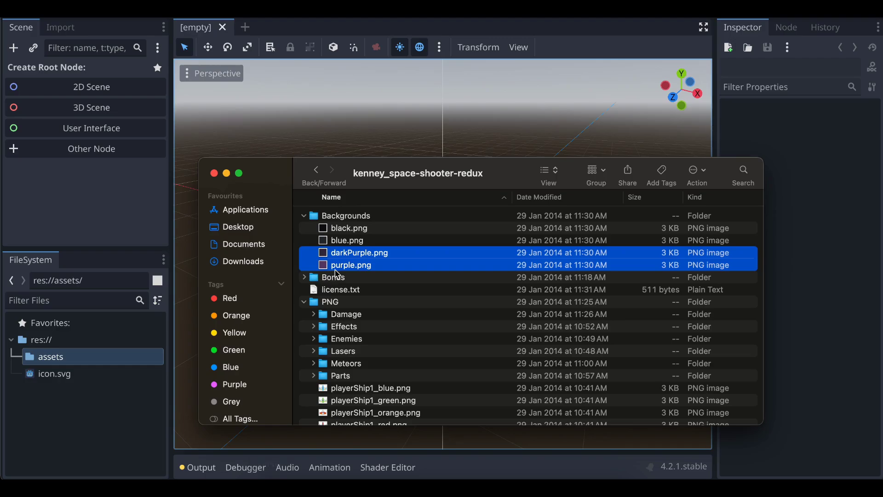
pyautogui.moveTo(340, 254); pyautogui.dragTo(59, 364)
# Step: Import ufoGreen.png from the pack's PNG folder into the project's assets folder and expand that folder to show its files
pyautogui.scroll(-5, 383, 346)
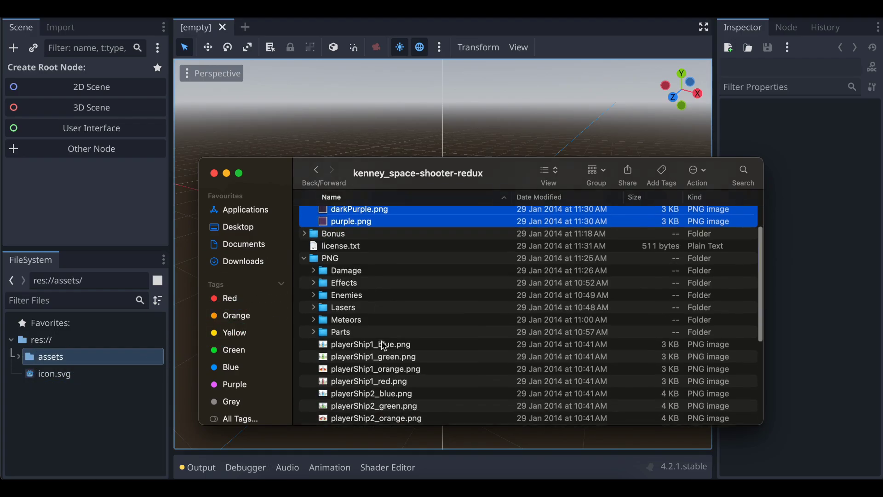
pyautogui.scroll(-5, 383, 346)
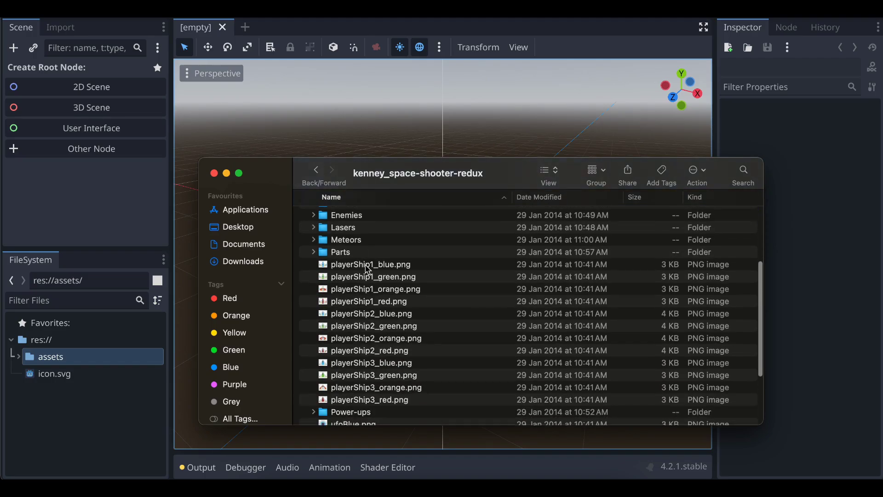
pyautogui.moveTo(341, 392); pyautogui.dragTo(69, 361)
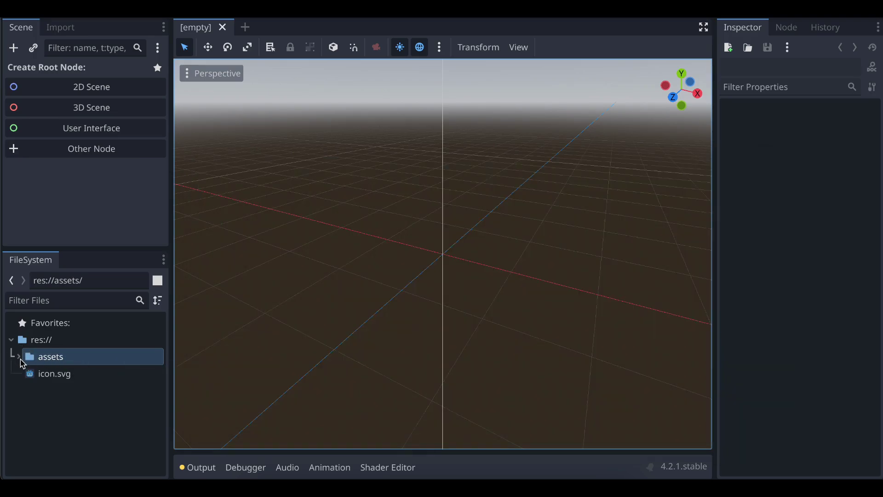
pyautogui.click(19, 362)
pyautogui.click(19, 358)
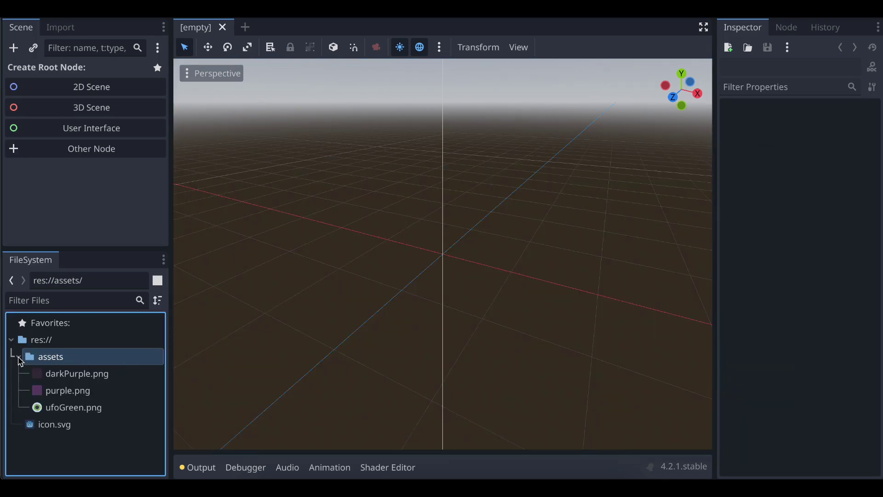
# Step: Create a 2D scene root node and rename it Level1
pyautogui.click(100, 92)
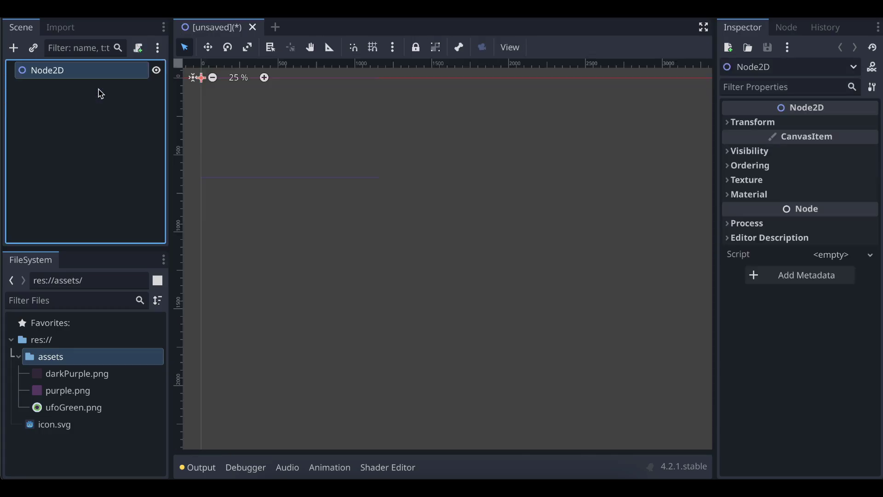
pyautogui.doubleClick(72, 74)
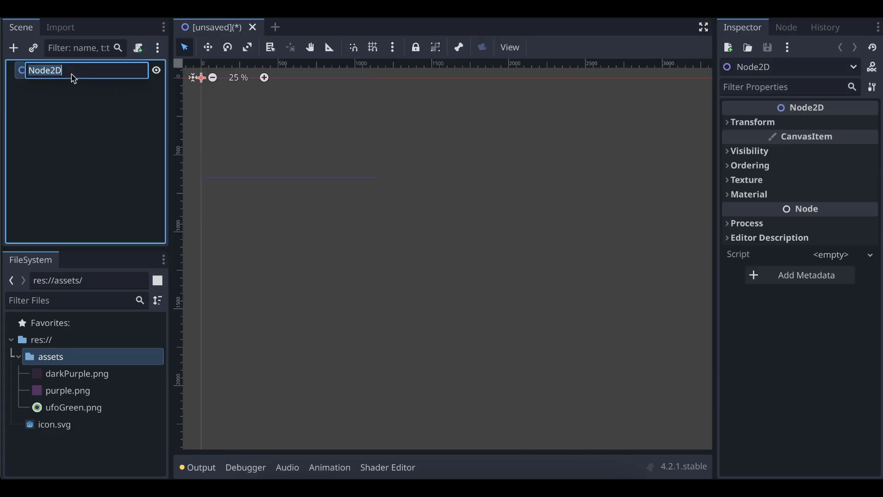
pyautogui.write('Level1')
pyautogui.press('Return')
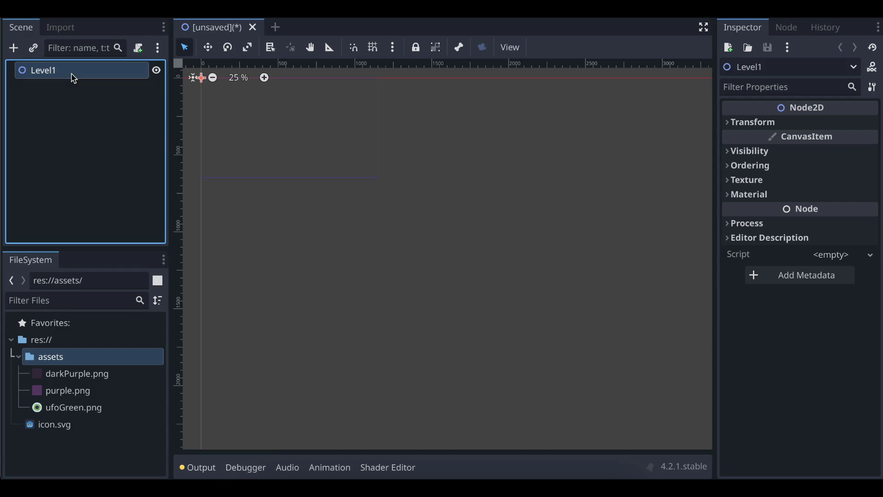
# Step: Save the scene as level_1.tscn in a new folder named scenes
pyautogui.press('super+s')
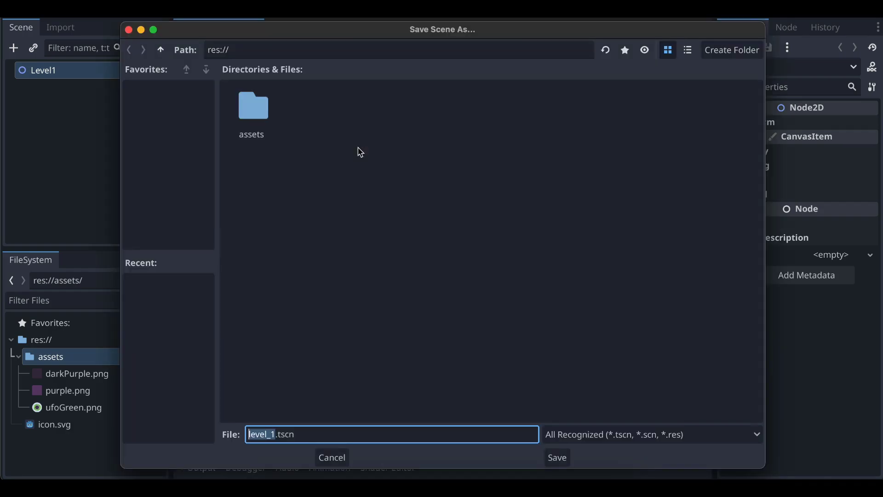
pyautogui.rightClick(329, 117)
pyautogui.click(350, 125)
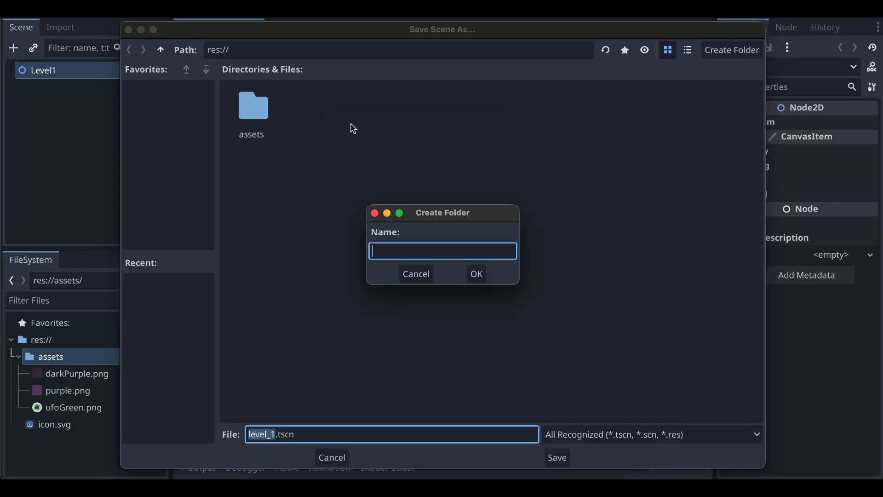
pyautogui.write('scenes')
pyautogui.click(477, 274)
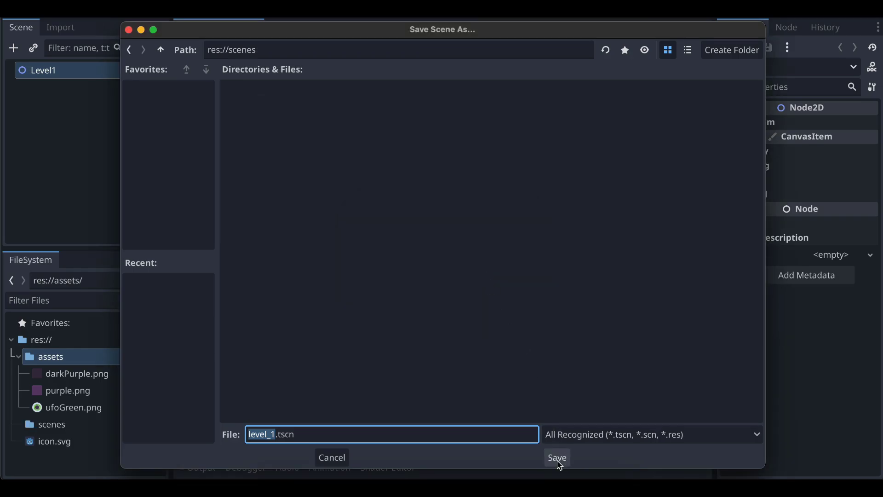
pyautogui.click(557, 457)
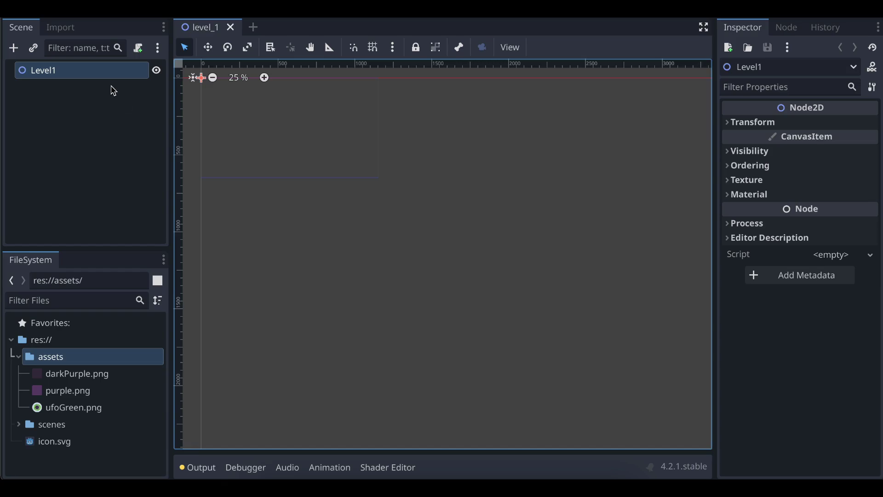
# Step: Add a TextureRect node under Level1 and resize it to fill the viewport frame
pyautogui.click(13, 47)
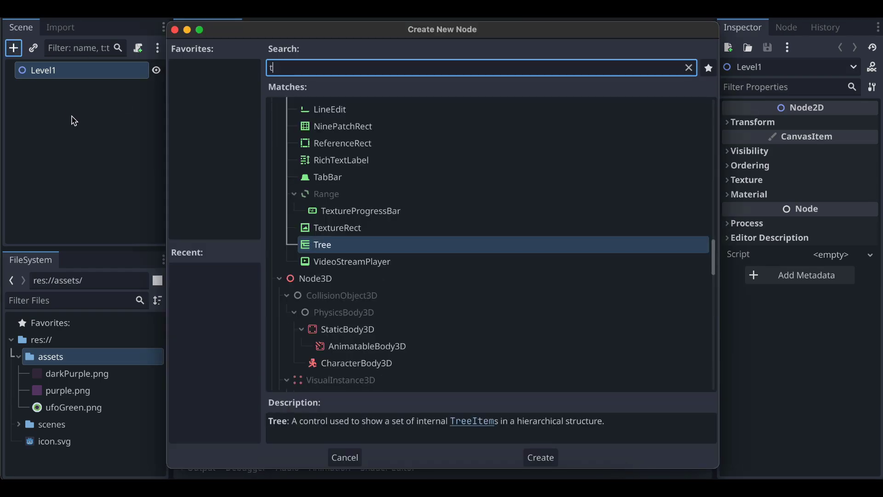
pyautogui.write('texture')
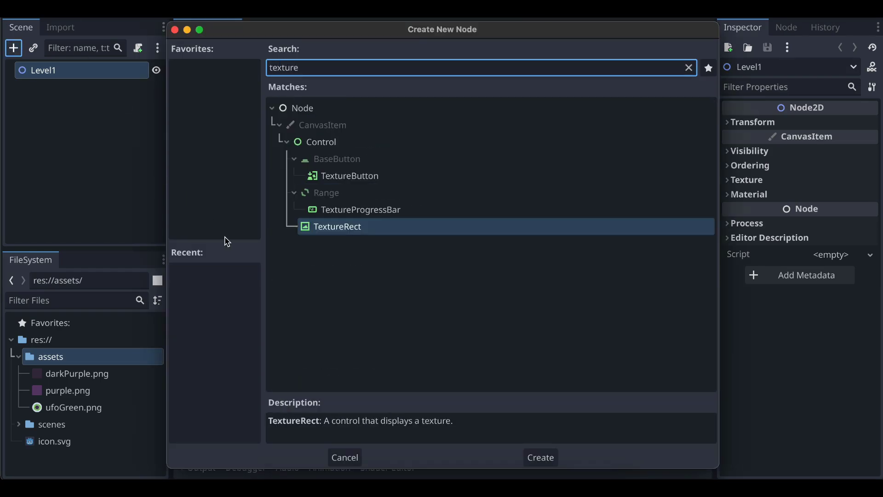
pyautogui.press('Return')
pyautogui.keyDown('shift'); pyautogui.hscroll(-1, 246, 147); pyautogui.keyUp('shift')
pyautogui.scroll(2, 245, 151)
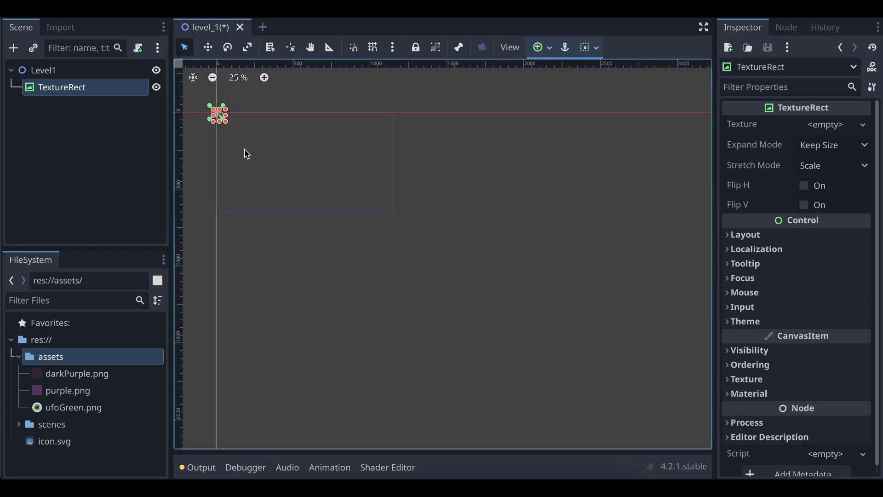
pyautogui.moveTo(268, 136)
pyautogui.mouseDown()
pyautogui.moveTo(393, 191)
pyautogui.moveTo(397, 217)
pyautogui.mouseUp()
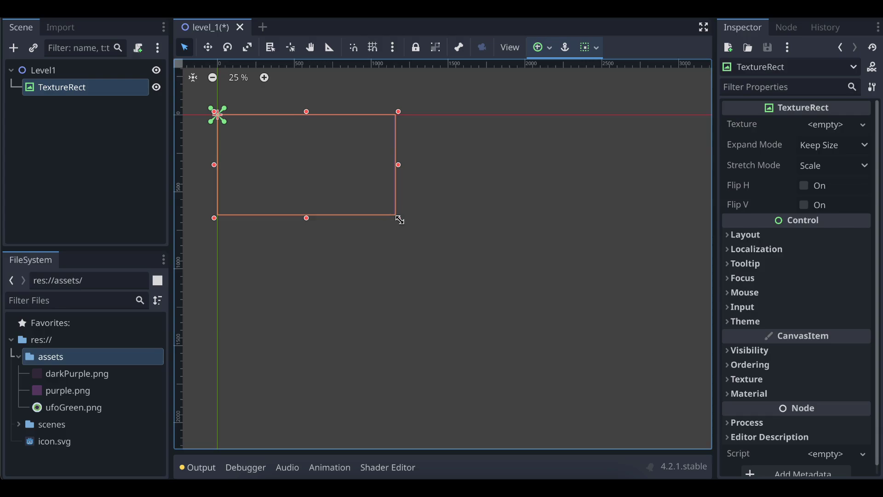
# Step: Assign purple.png as the TextureRect's texture and set its stretch mode to Tile
pyautogui.click(71, 380)
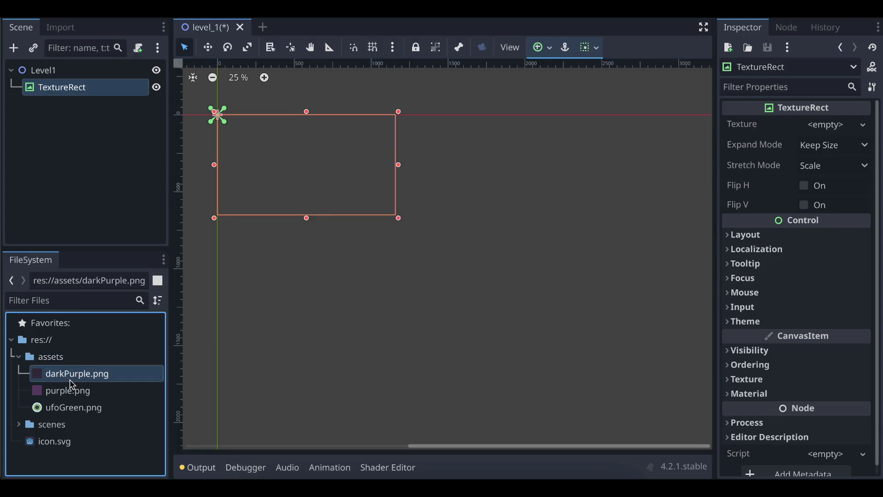
pyautogui.moveTo(64, 390); pyautogui.dragTo(815, 125)
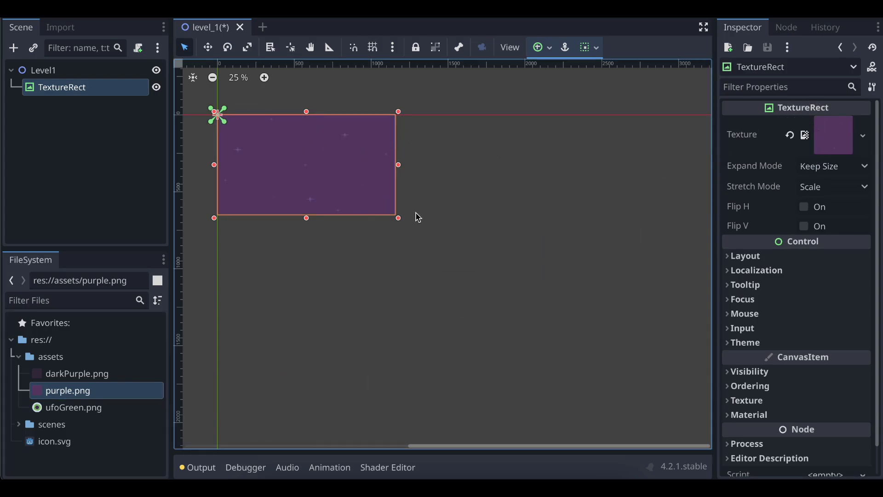
pyautogui.click(863, 190)
pyautogui.click(783, 224)
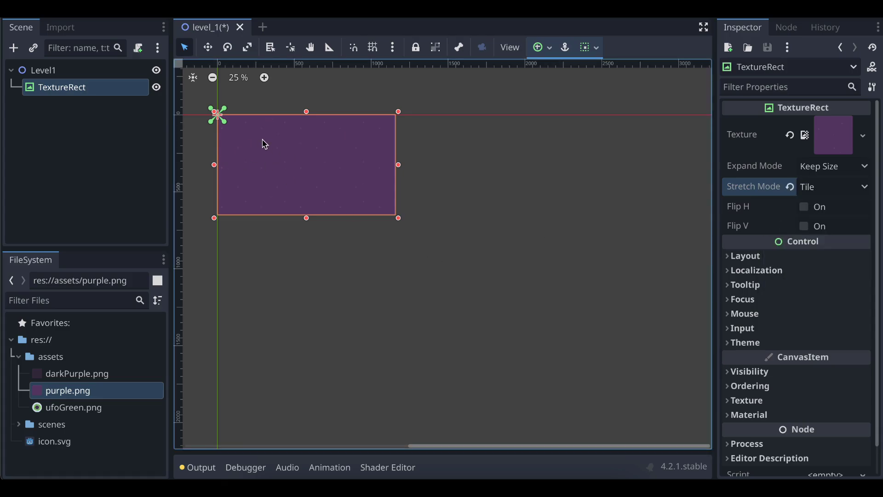
# Step: Run the project with the current level_1 scene set as the main scene
pyautogui.click(519, 224)
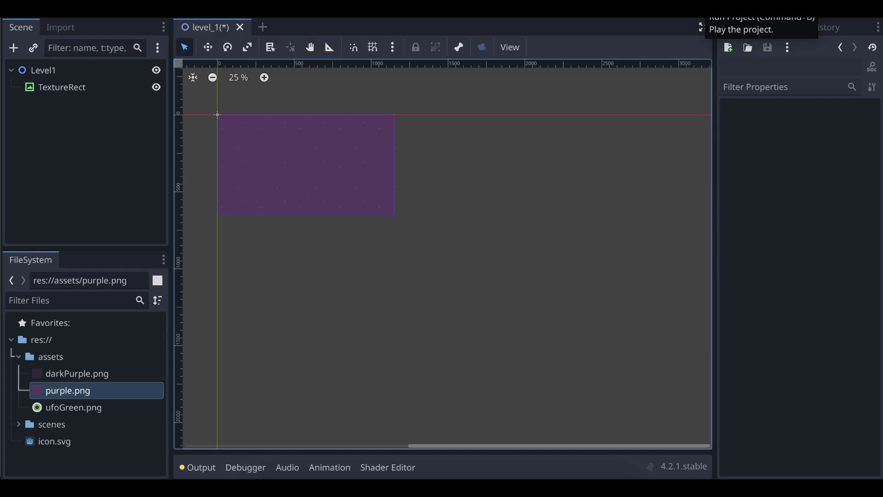
pyautogui.click(702, 27)
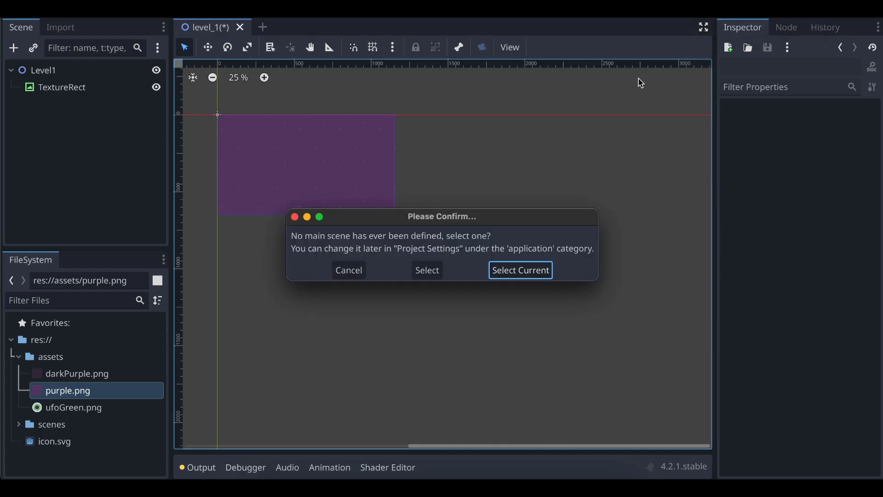
pyautogui.click(521, 271)
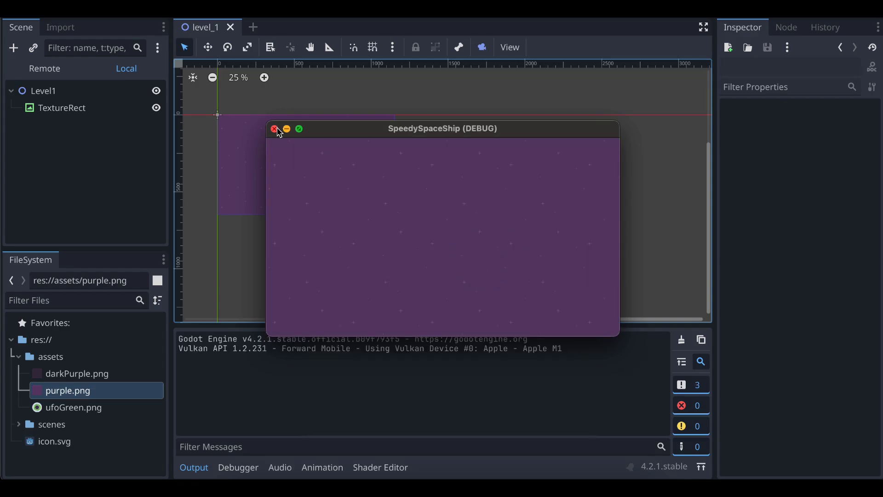
# Step: Close the running game and create a new 2D scene, changing its root node's type to RigidBody2D
pyautogui.click(275, 128)
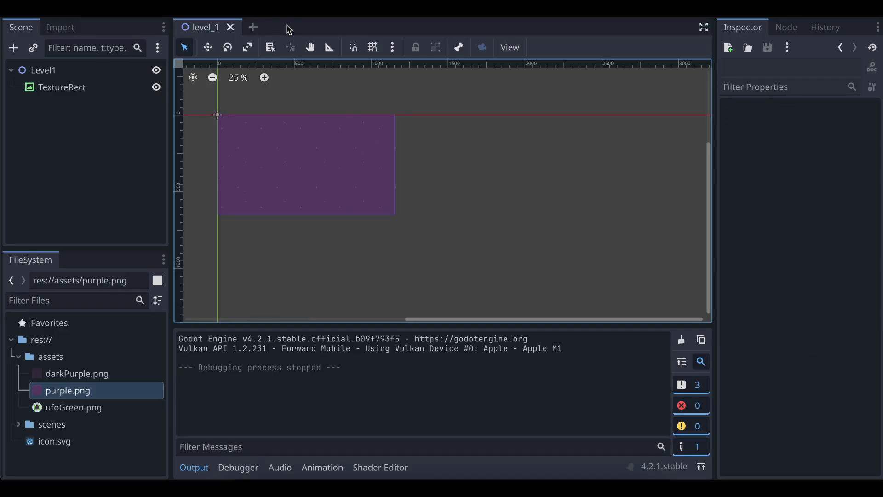
pyautogui.click(254, 28)
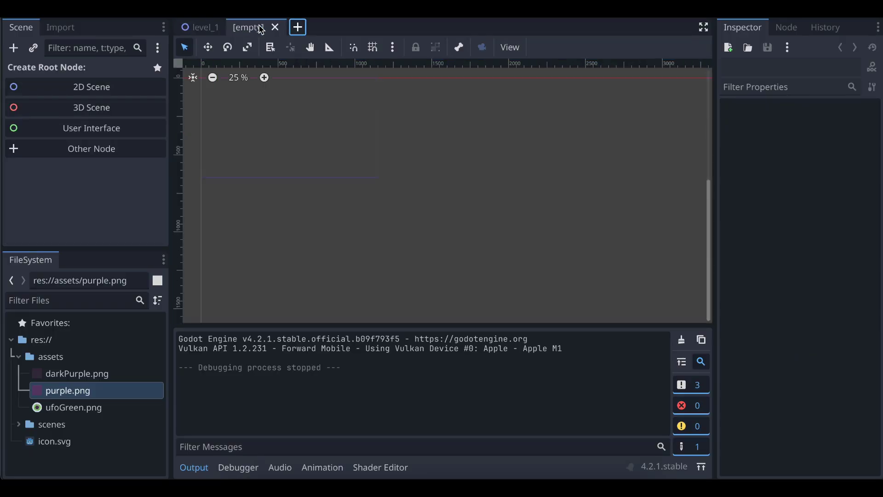
pyautogui.click(83, 87)
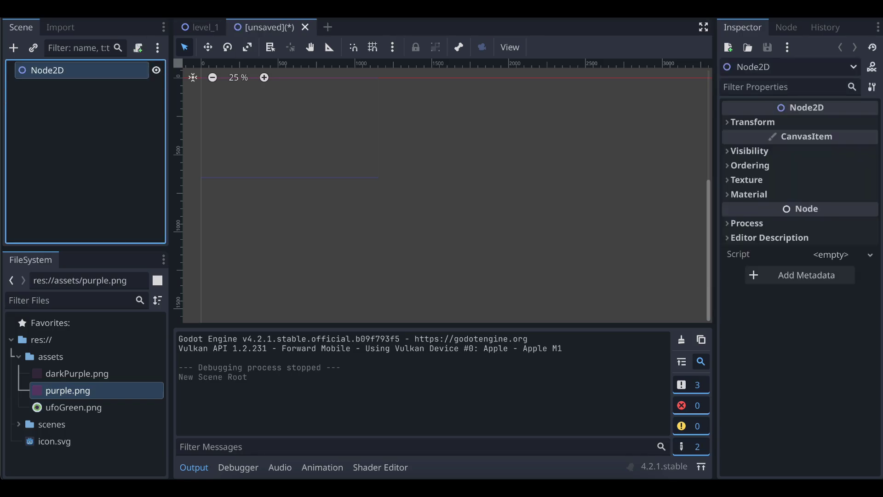
pyautogui.rightClick(63, 76)
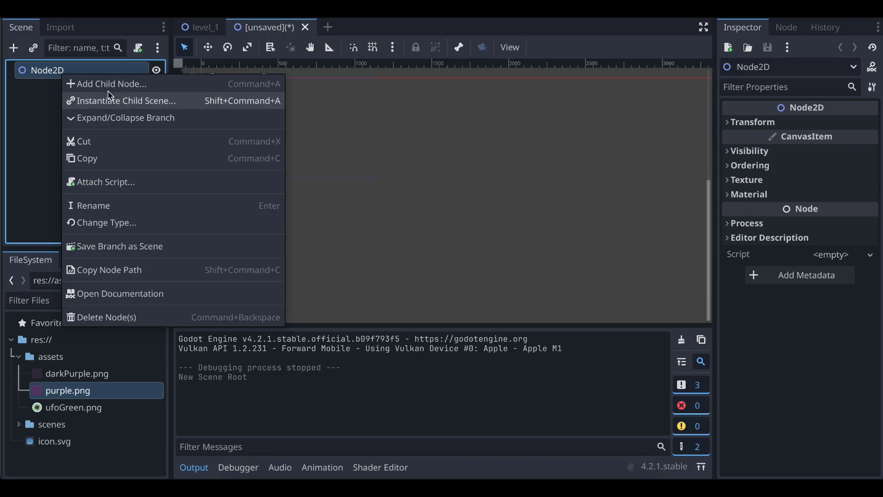
pyautogui.click(118, 223)
pyautogui.write('rigid')
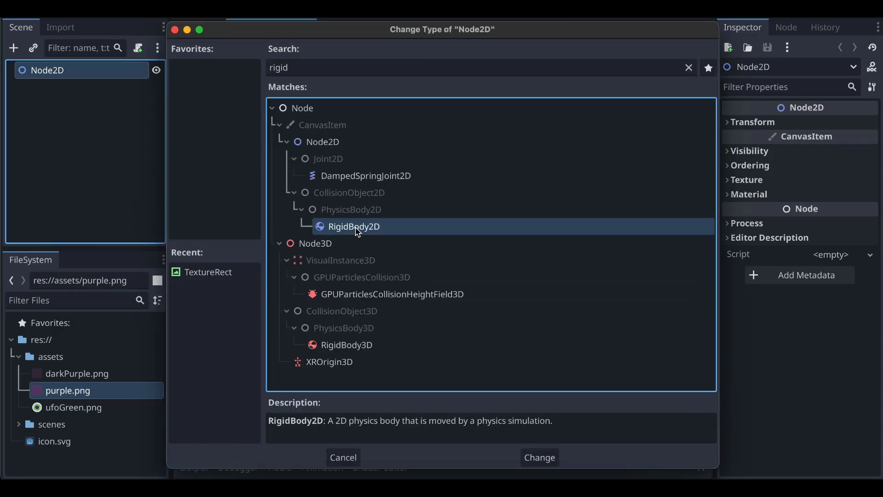
pyautogui.doubleClick(358, 230)
# Step: Rename the new scene's RigidBody2D root node to Player
pyautogui.doubleClick(61, 71)
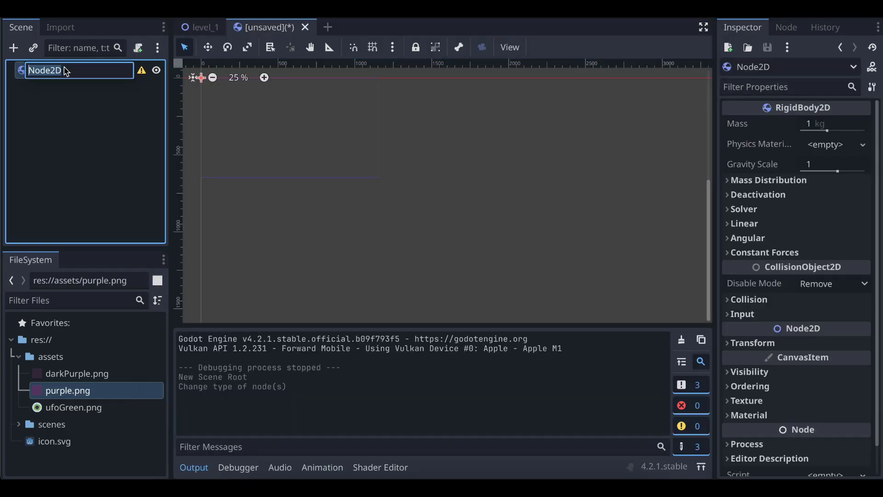
pyautogui.write('Player')
pyautogui.press('Return')
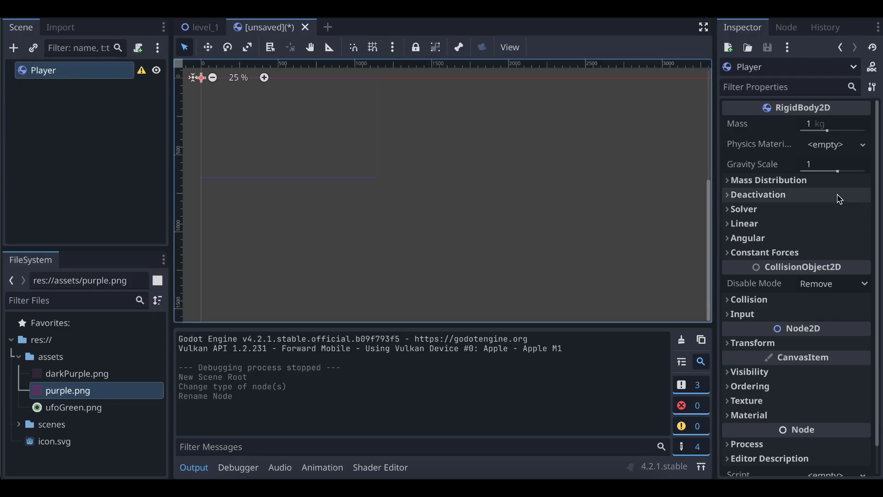
# Step: Add a Sprite2D node as a child of Player
pyautogui.click(77, 77)
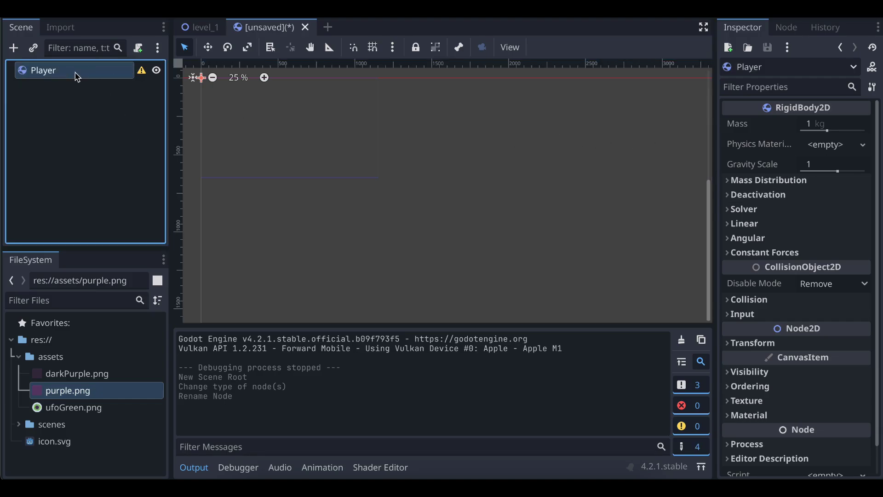
pyautogui.click(14, 48)
pyautogui.write('sor')
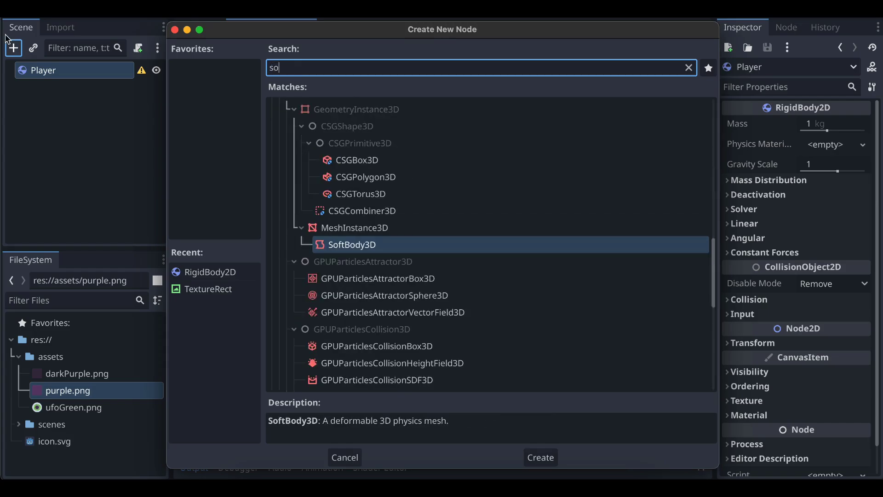
pyautogui.press('BackSpace')
pyautogui.press('BackSpace')
pyautogui.write('prit')
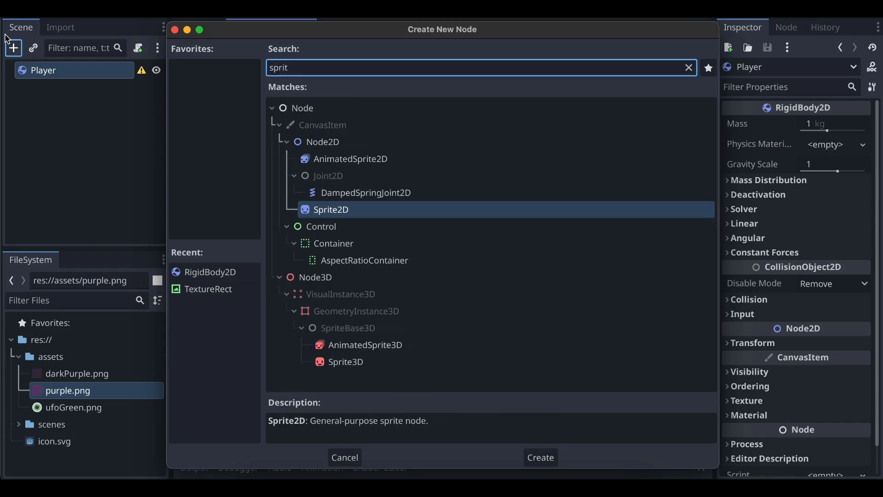
pyautogui.press('Return')
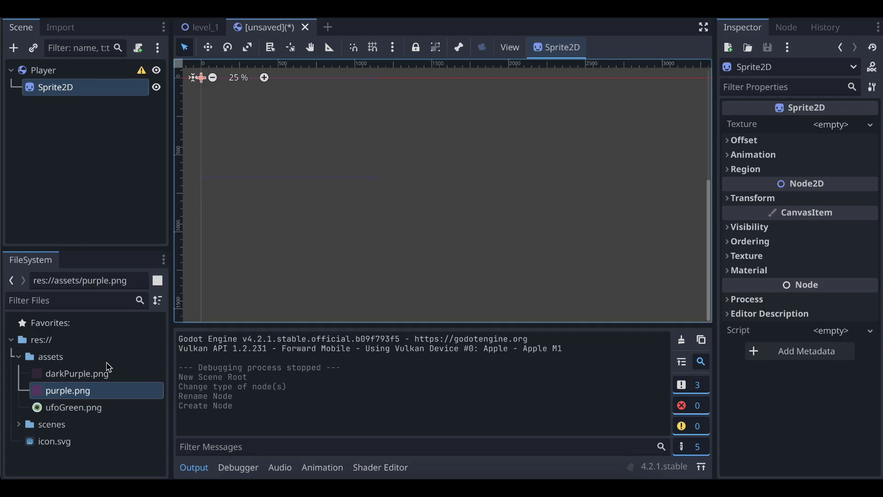
# Step: Assign ufoGreen.png as the Sprite2D's texture and save the scene as player.tscn in the scenes folder
pyautogui.click(69, 408)
pyautogui.moveTo(69, 411); pyautogui.dragTo(825, 123)
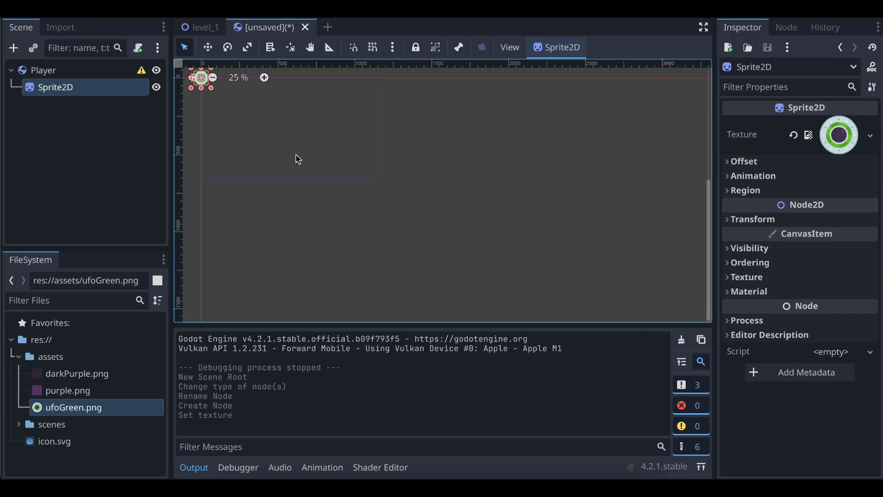
pyautogui.hscroll(-3, 297, 158)
pyautogui.scroll(3, 298, 158)
pyautogui.press('super+s')
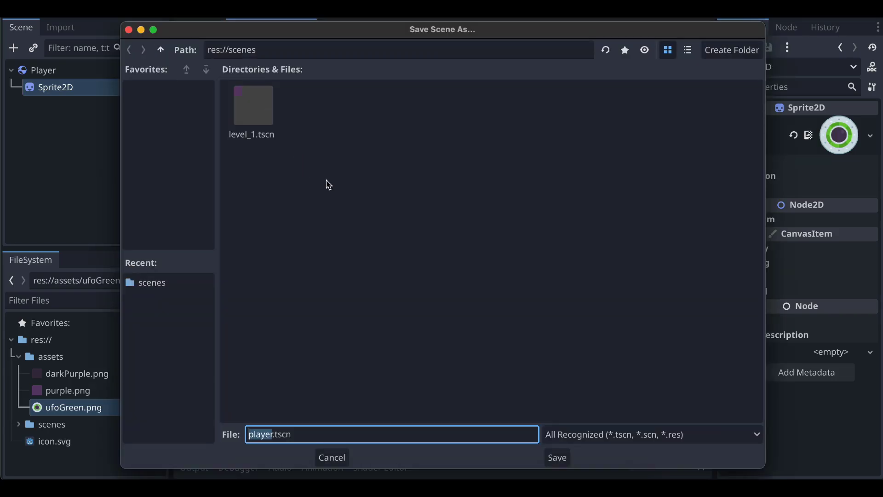
pyautogui.click(557, 458)
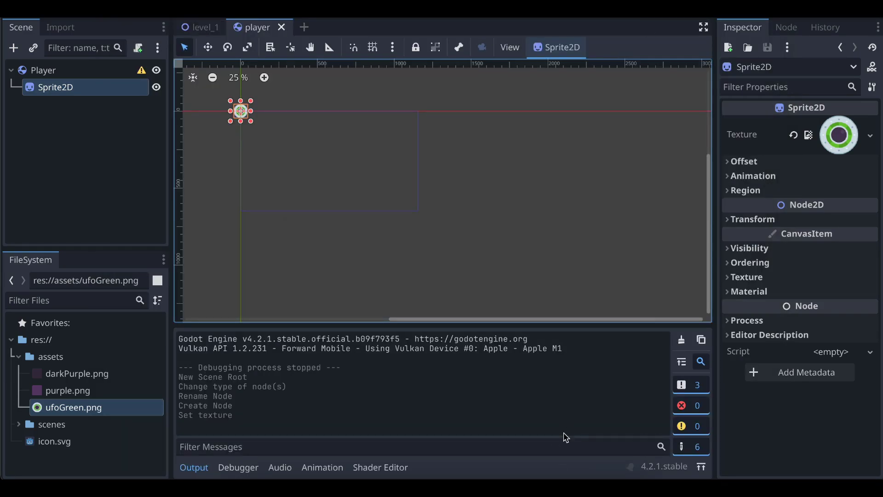
# Step: Add a CollisionShape2D node as a child of Player
pyautogui.click(51, 73)
pyautogui.click(14, 48)
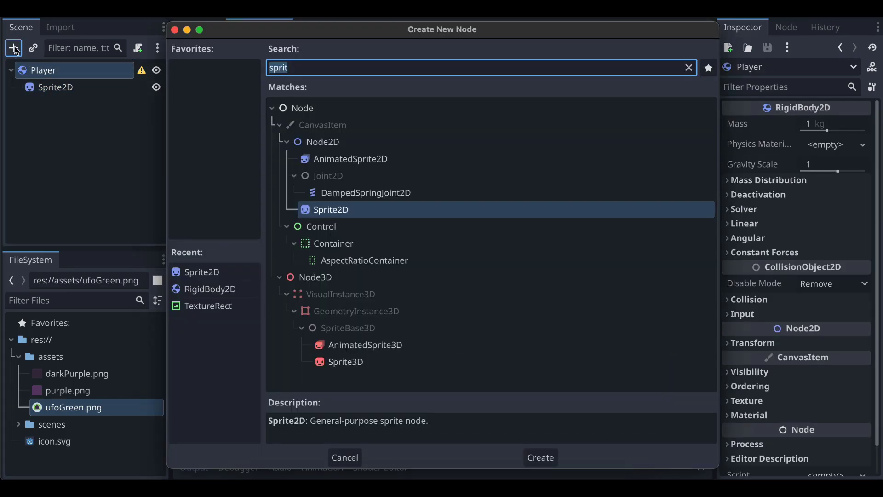
pyautogui.write('colli')
pyautogui.press('Return')
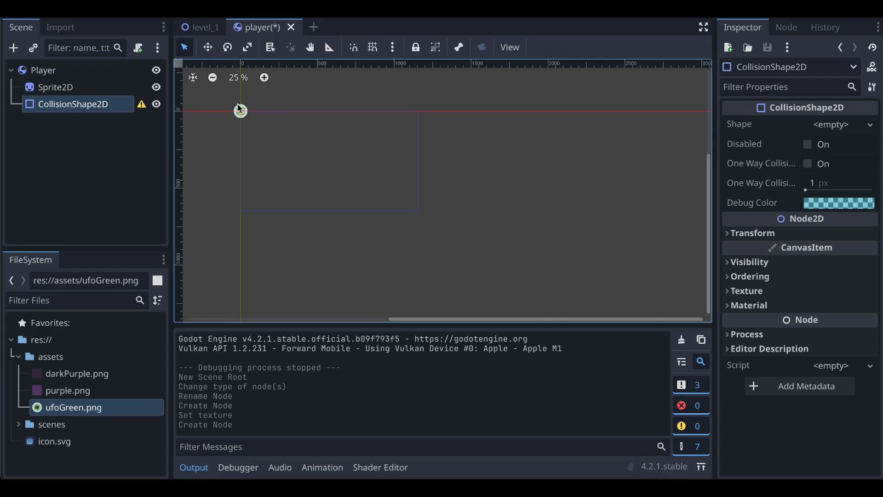
# Step: Give the CollisionShape2D a new CircleShape2D, enlarge it to cover the whole UFO sprite, and save the player scene
pyautogui.scroll(10, 239, 108)
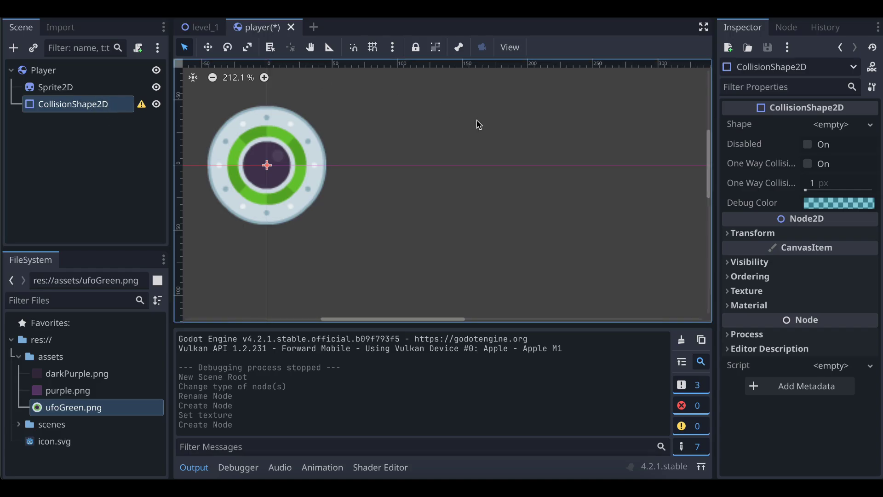
pyautogui.click(870, 124)
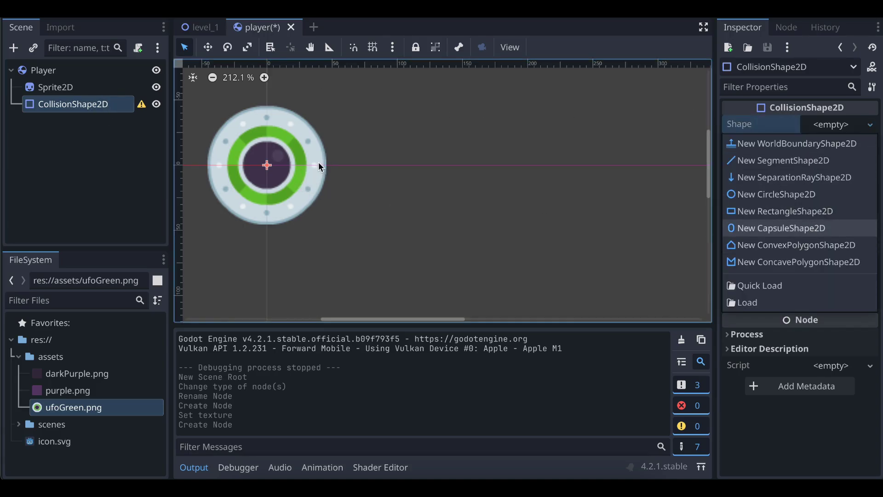
pyautogui.click(777, 194)
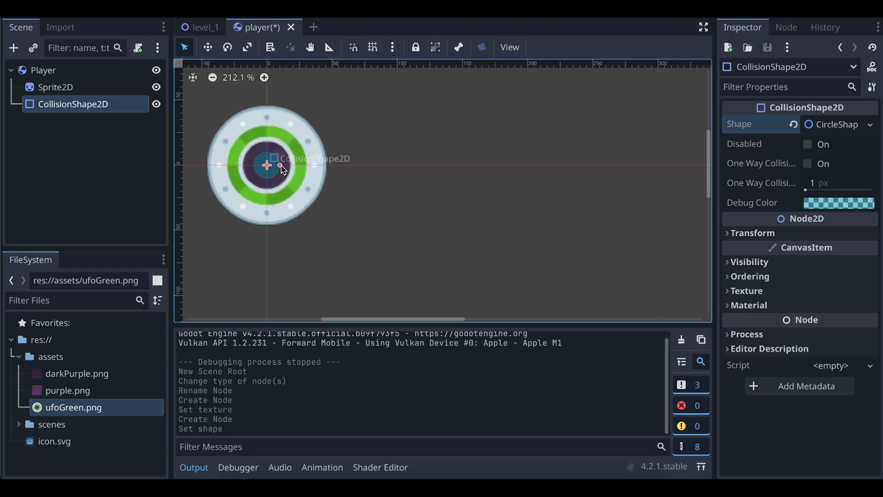
pyautogui.moveTo(281, 166); pyautogui.dragTo(328, 172)
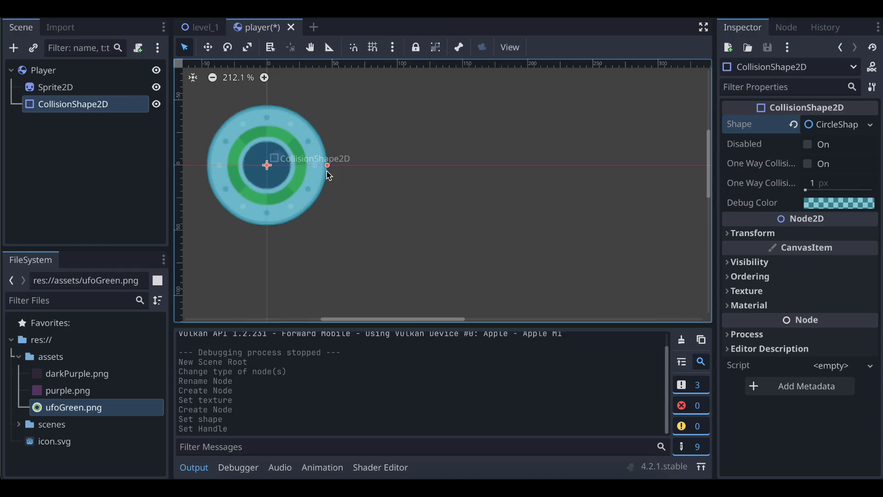
pyautogui.hotkey('ctrl', 's')
# Step: Instantiate player.tscn as a child of Level1 in the level_1 scene
pyautogui.hotkey('ctrl', 'Tab')
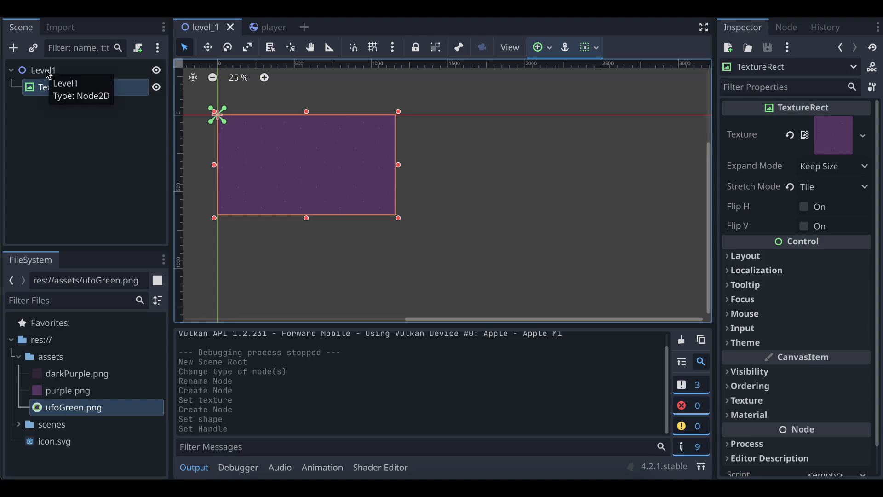
pyautogui.click(49, 77)
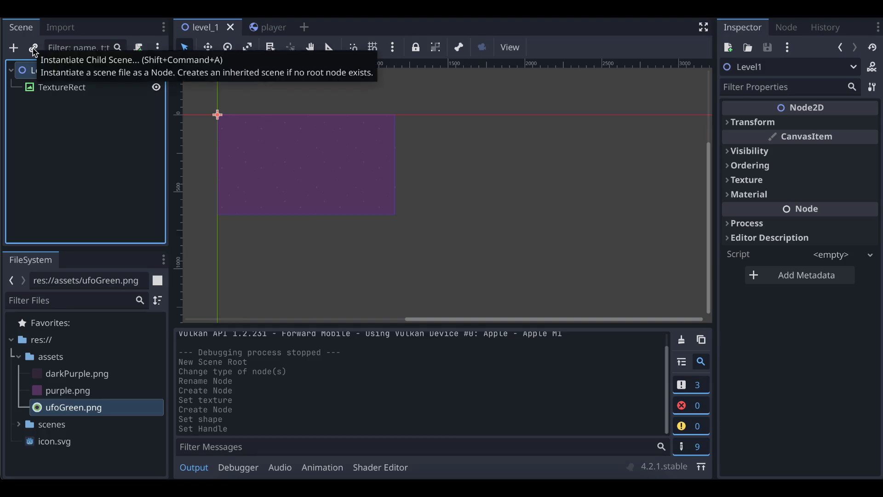
pyautogui.click(34, 48)
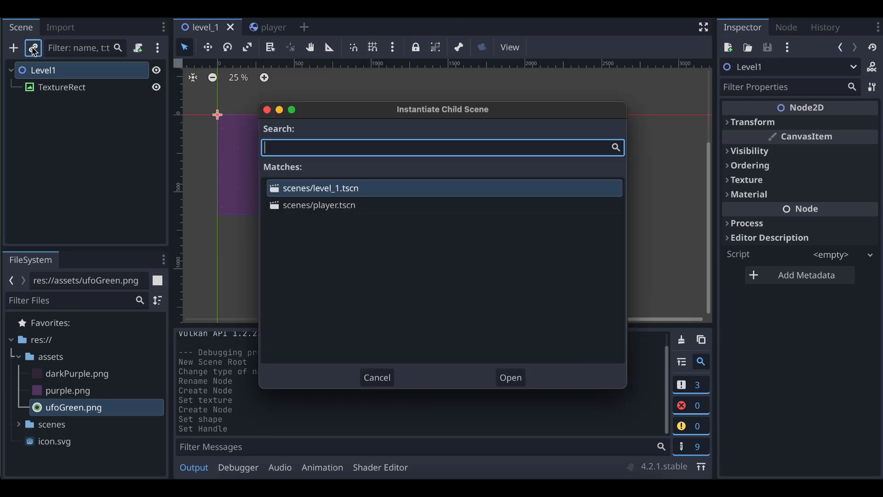
pyautogui.doubleClick(335, 208)
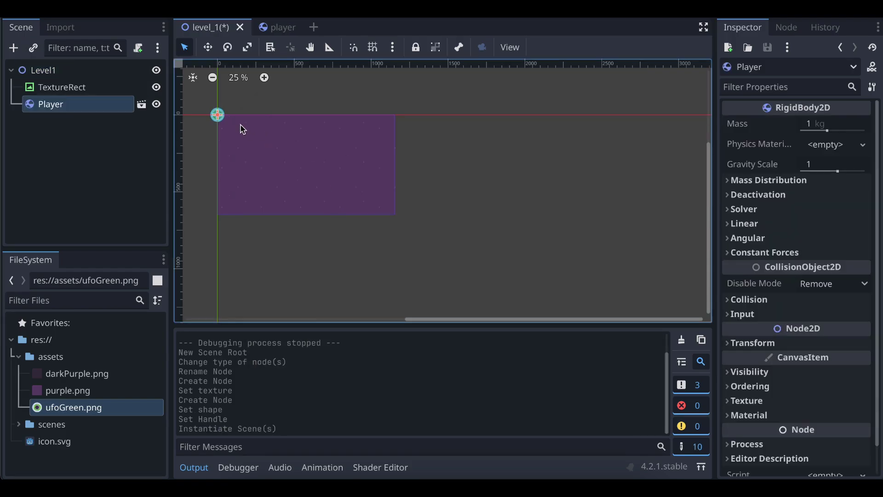
# Step: Move the Player instance onto the purple background, to about (456, 70)
pyautogui.scroll(5, 213, 112)
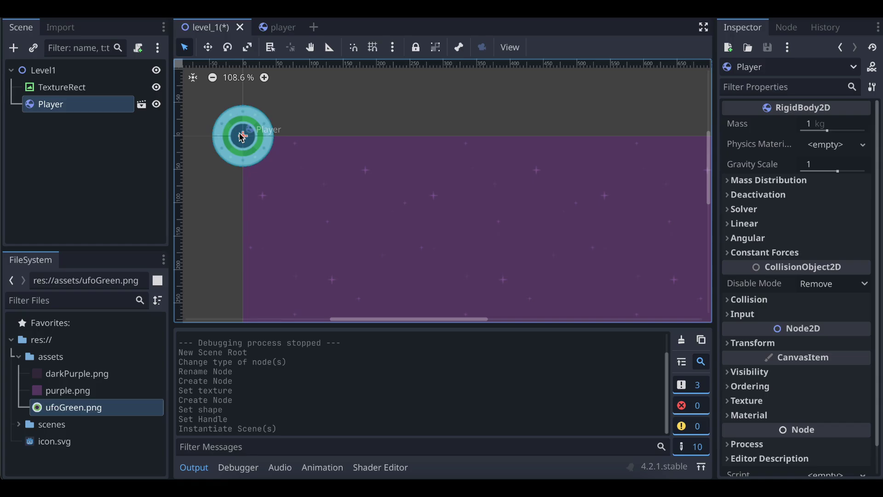
pyautogui.moveTo(244, 135); pyautogui.dragTo(547, 183)
pyautogui.scroll(-3, 457, 151)
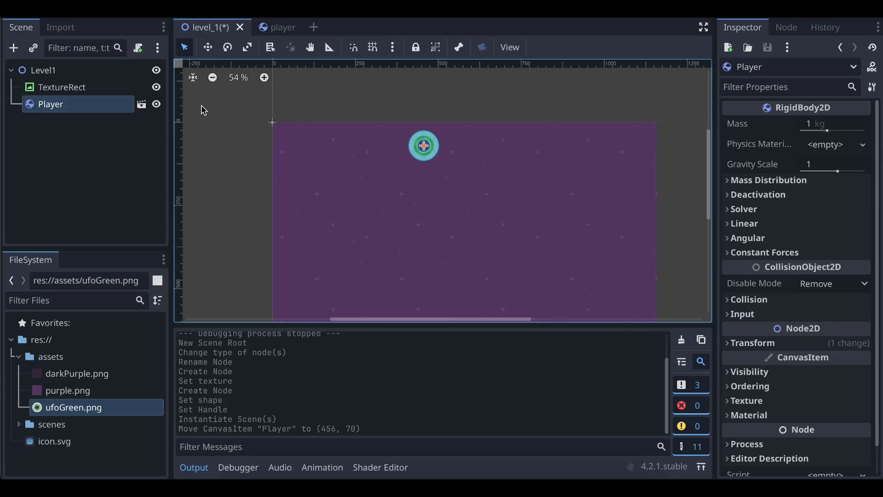
# Step: Rename the TextureRect node under Level1 to background
pyautogui.doubleClick(81, 91)
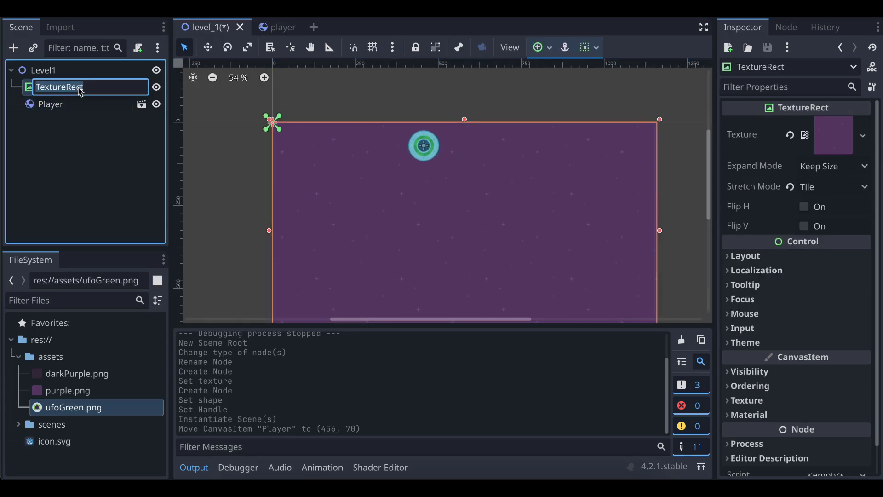
pyautogui.write('backg')
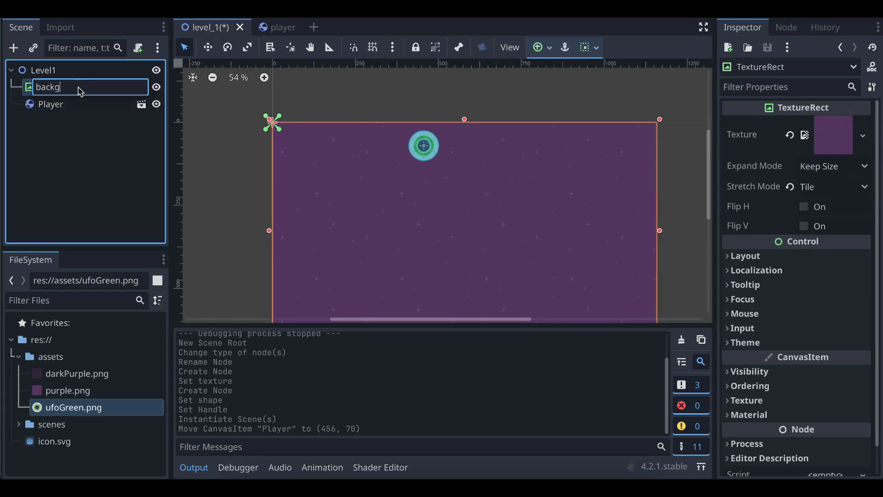
pyautogui.write('round')
pyautogui.press('Return')
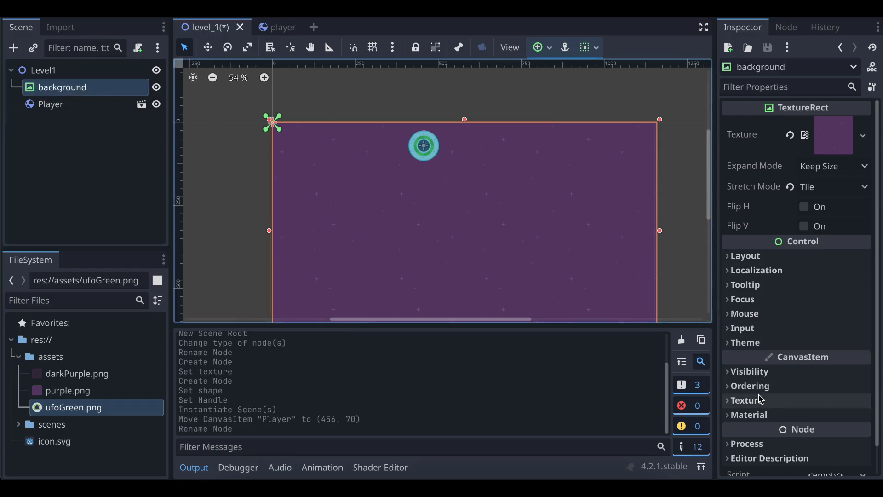
# Step: Set the background node's Z Index ordering to -100
pyautogui.click(748, 385)
pyautogui.scroll(-4, 826, 327)
pyautogui.click(830, 316)
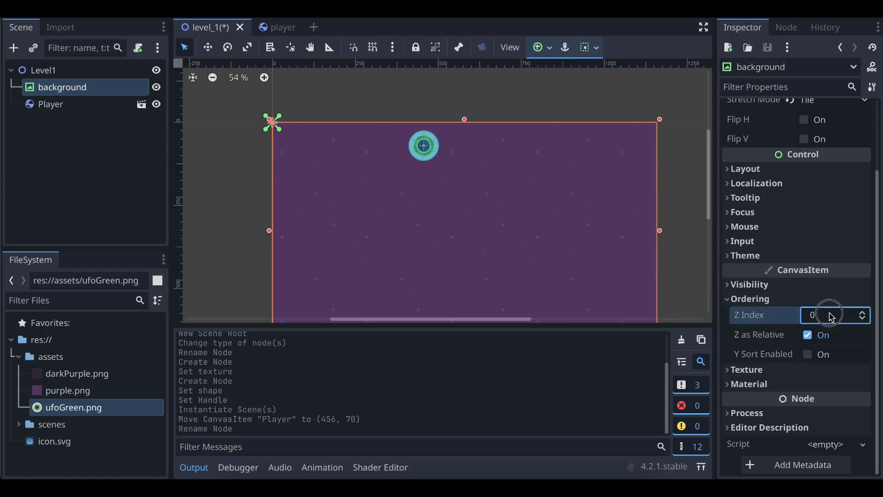
pyautogui.press('BackSpace')
pyautogui.write('-100')
pyautogui.press('Return')
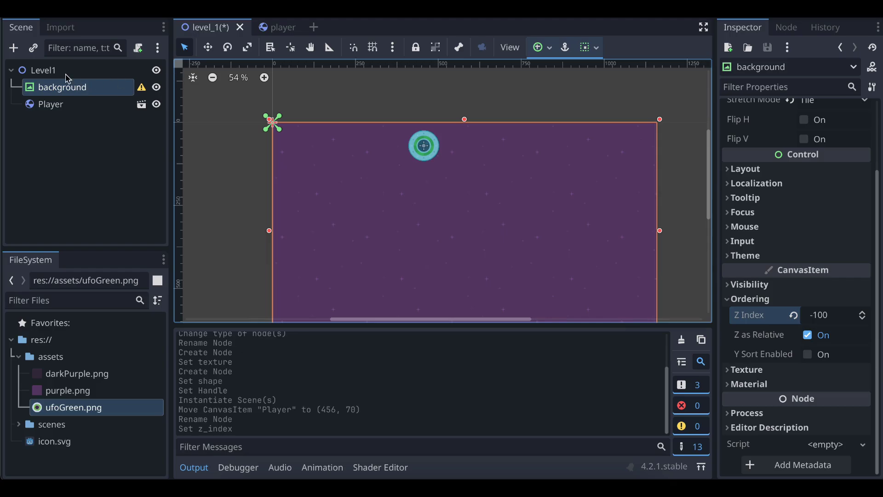
# Step: Attach a new GDScript level_1.gd with the default template to Level1, and return to the 2D view
pyautogui.click(52, 72)
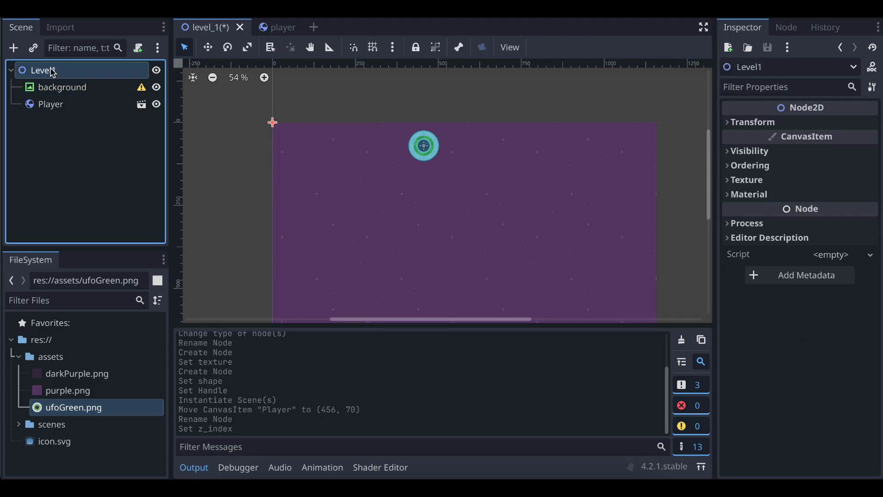
pyautogui.click(138, 48)
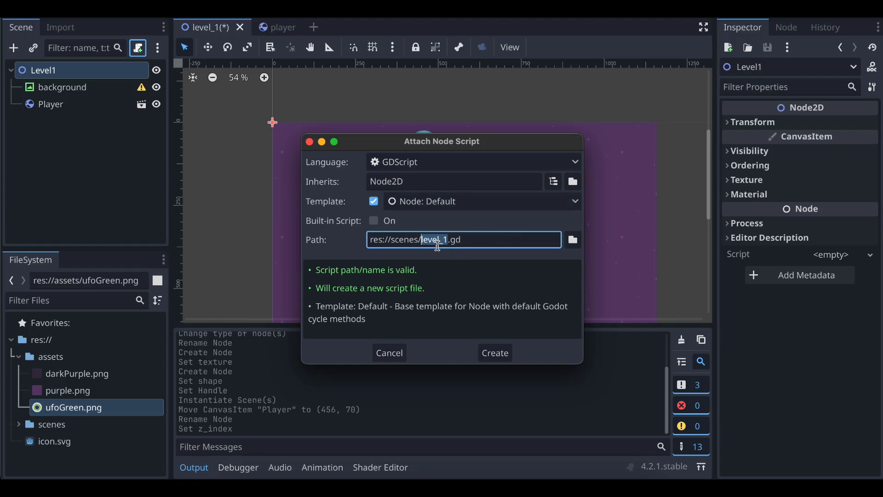
pyautogui.click(496, 357)
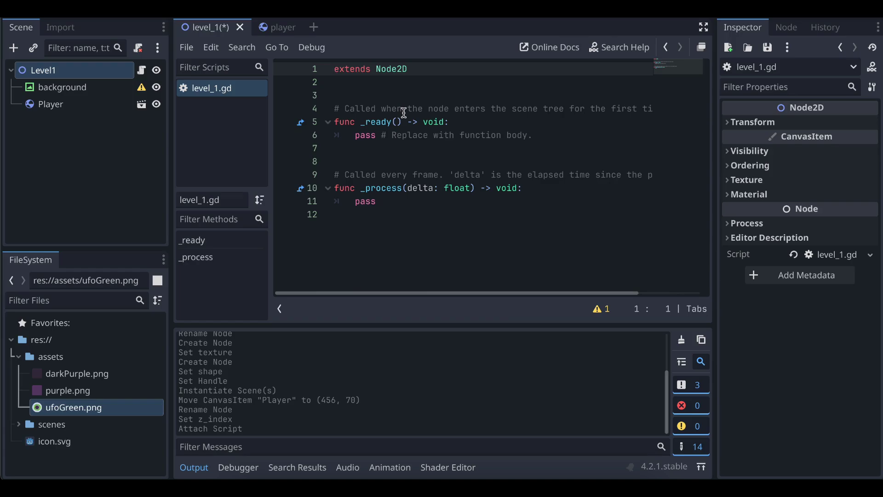
pyautogui.hotkey('ctrl', 'F1')
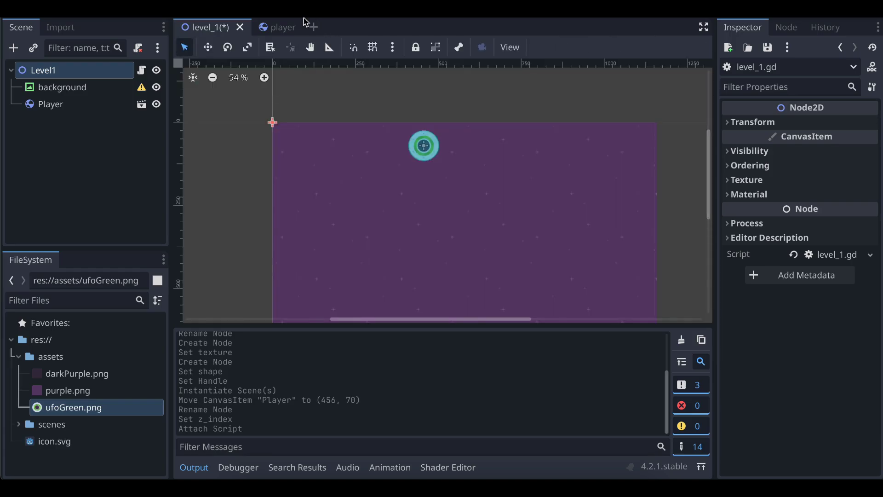
# Step: Attach a new GDScript player.gd with the default template to the root Player node of the player scene
pyautogui.click(281, 28)
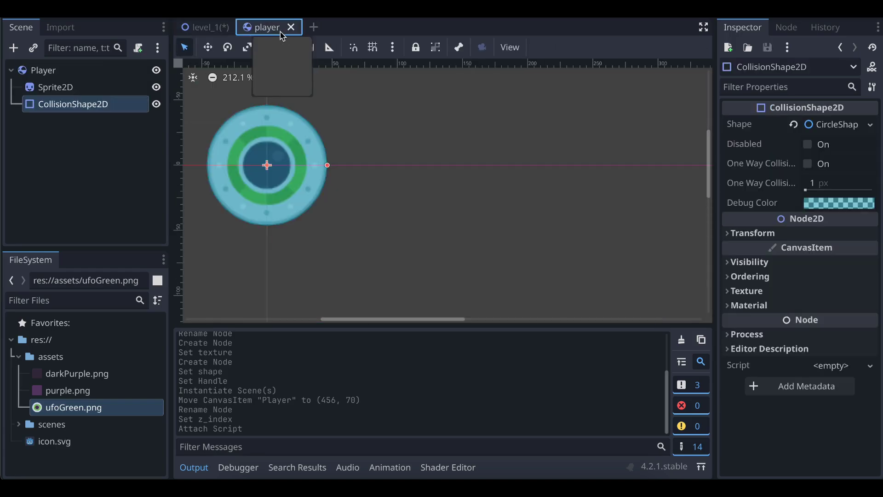
pyautogui.click(85, 74)
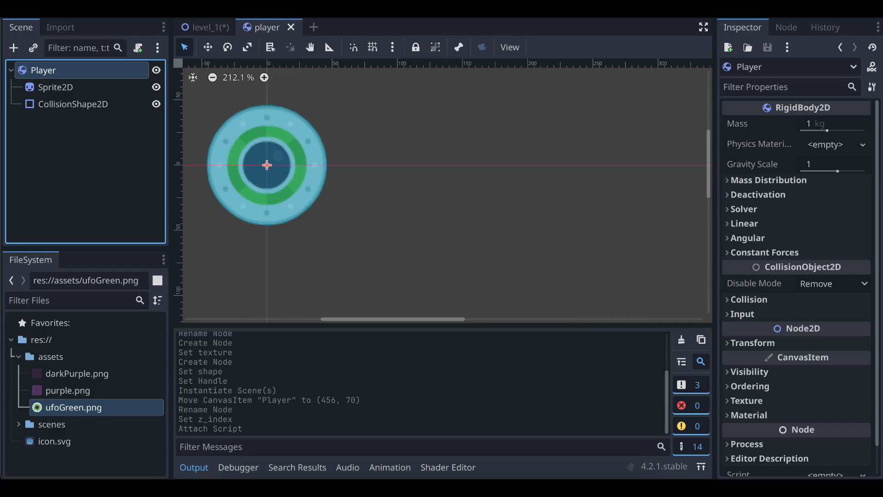
pyautogui.hotkey('ctrl', 'F3')
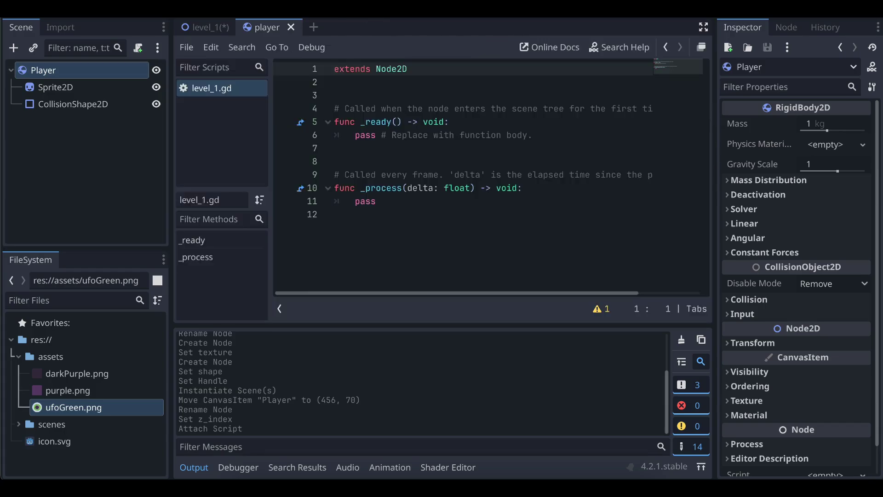
pyautogui.hotkey('ctrl', 'F1')
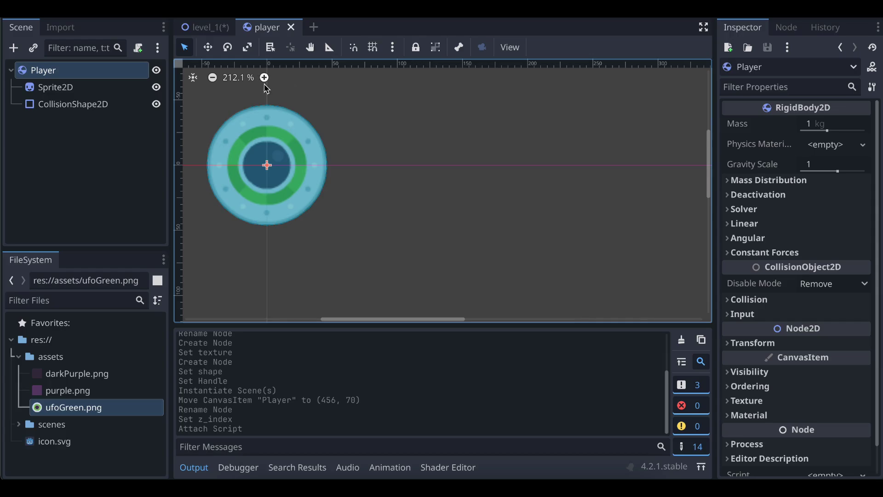
pyautogui.click(89, 75)
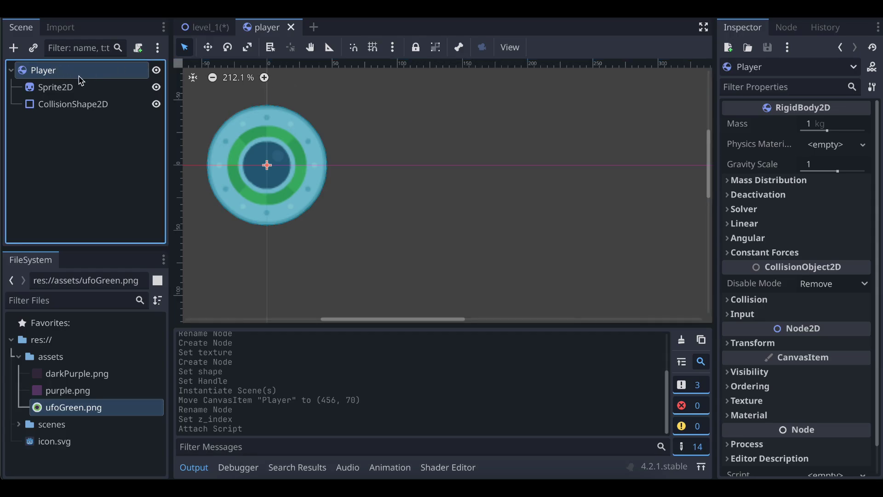
pyautogui.click(138, 49)
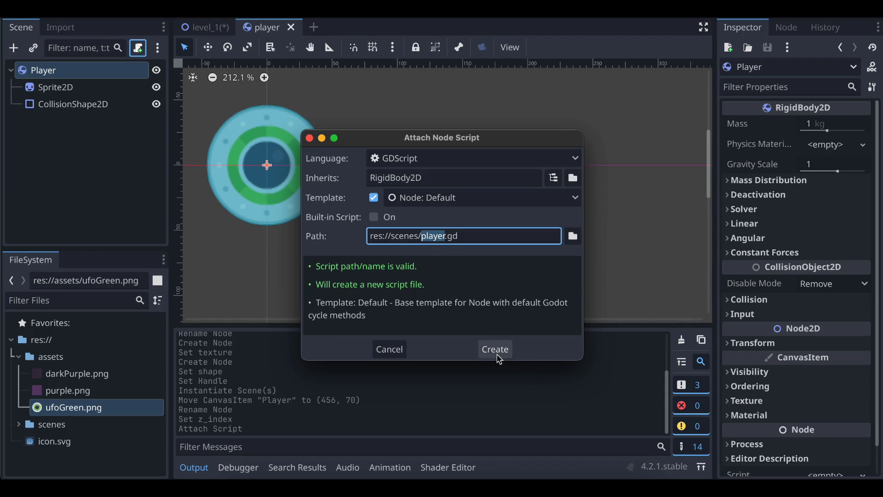
pyautogui.click(496, 350)
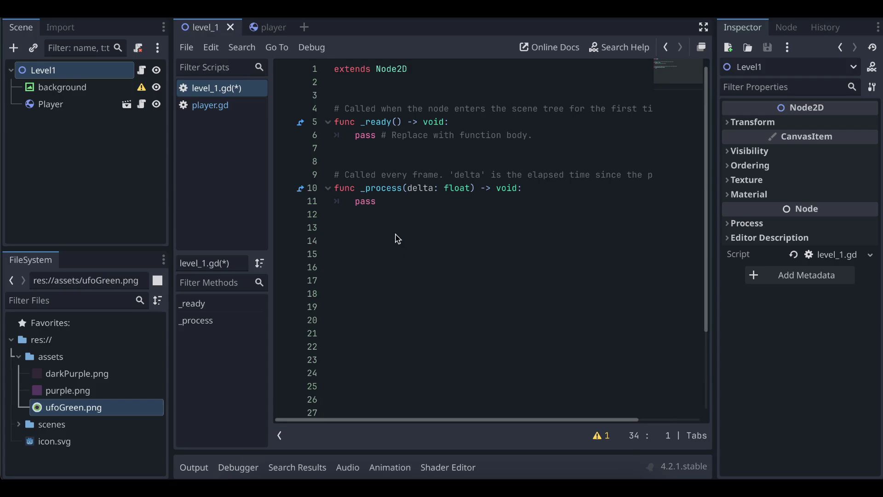
# Step: Replace the template functions in player.gd with a _physics_process(delta: float) -> void function header
pyautogui.click(212, 109)
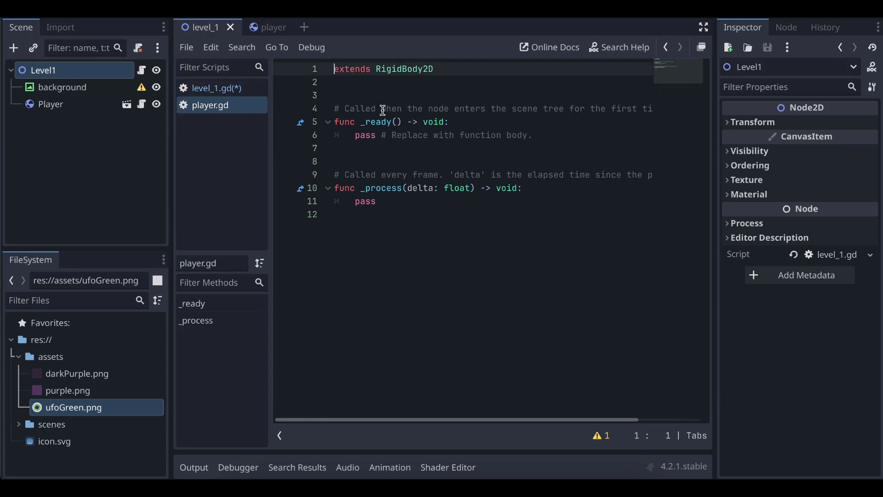
pyautogui.moveTo(390, 201); pyautogui.dragTo(326, 115)
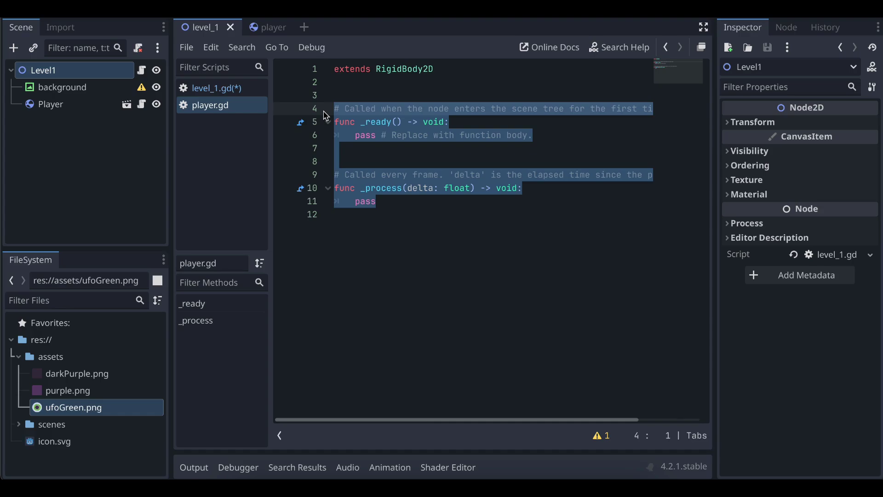
pyautogui.press('BackSpace')
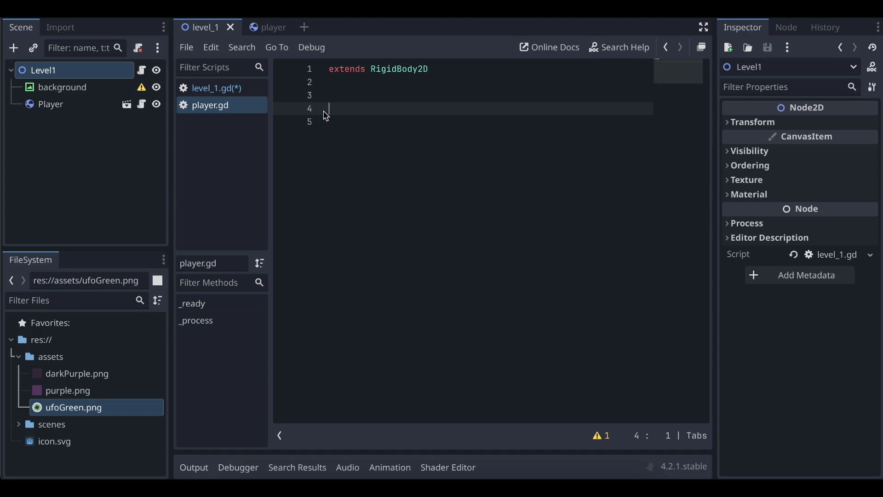
pyautogui.write('func ')
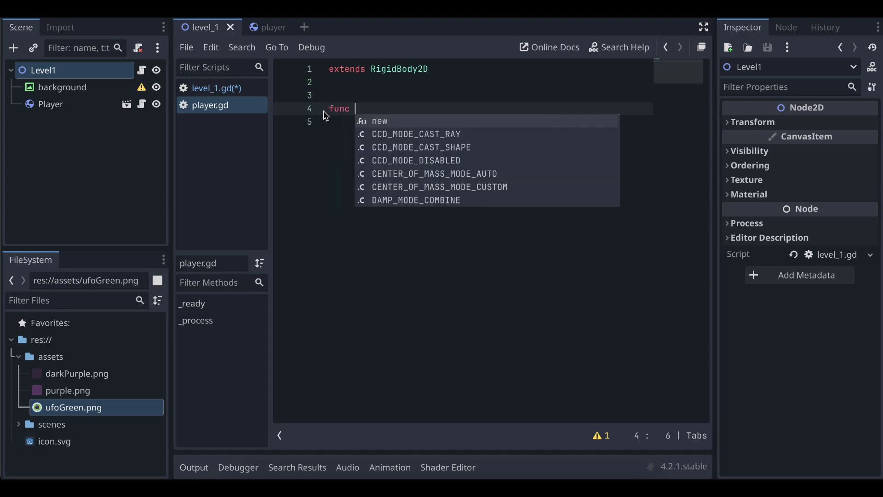
pyautogui.write('_phy')
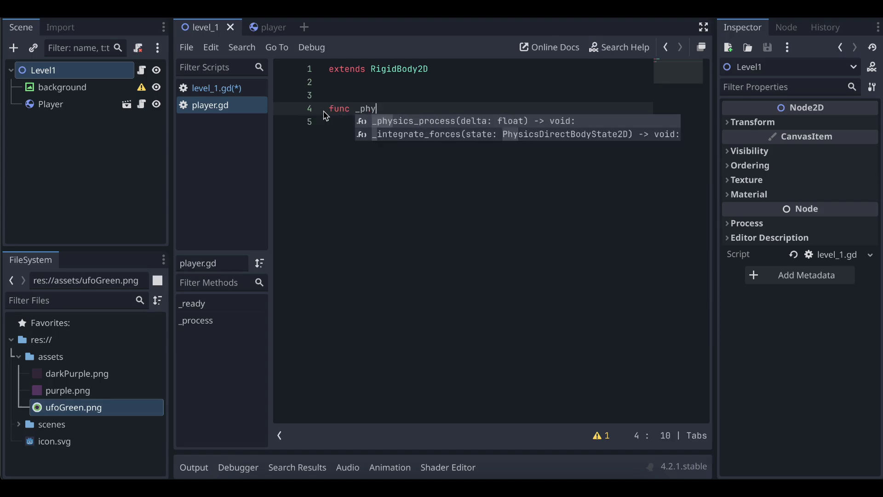
pyautogui.press('Return')
pyautogui.press('Return')
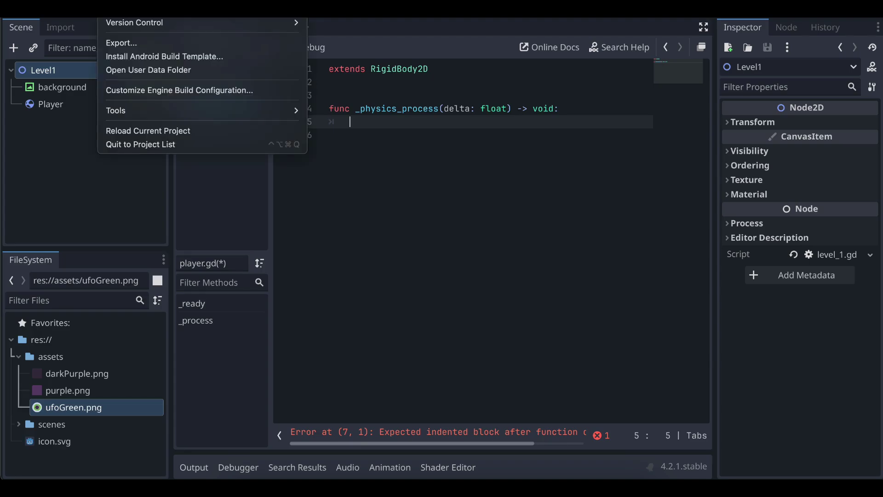
# Step: Add an input action named right to the project's Input Map and bind it to Right (Physical)
pyautogui.click(133, 9)
pyautogui.click(254, 59)
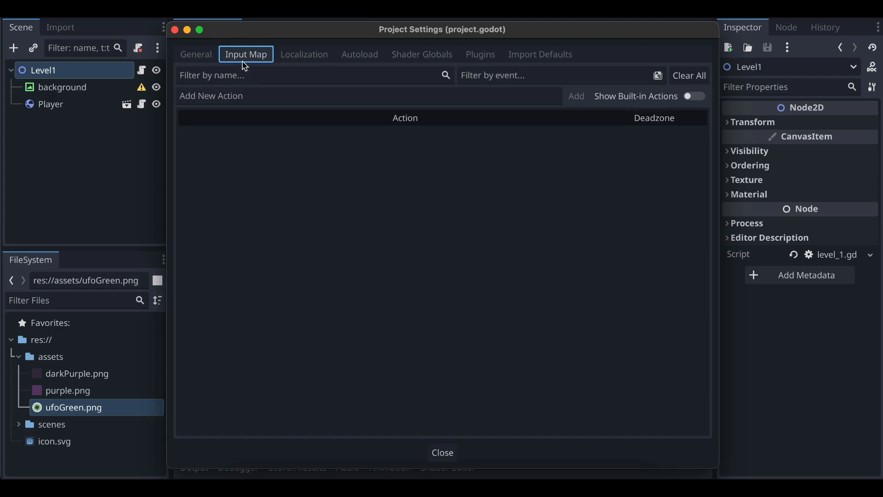
pyautogui.click(224, 94)
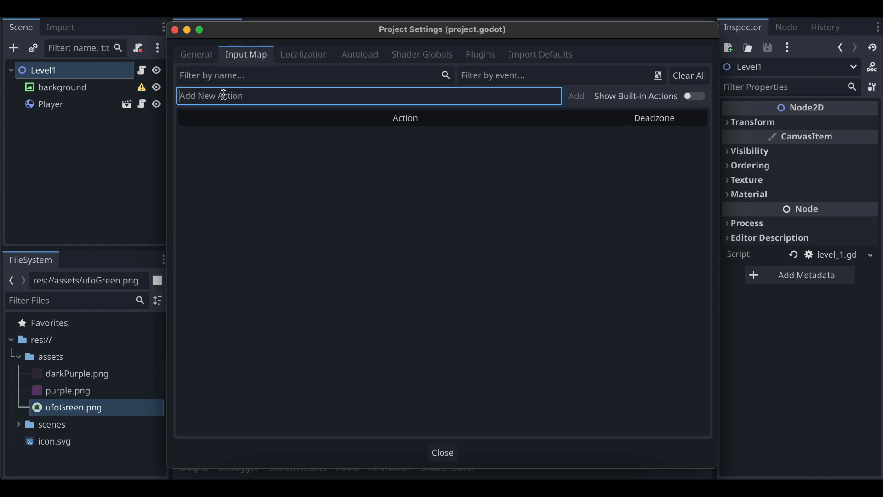
pyautogui.write('right')
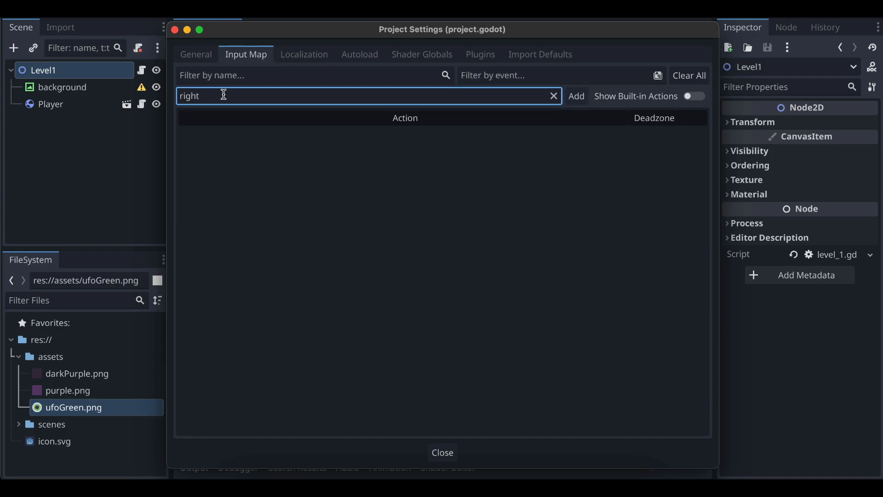
pyautogui.press('Return')
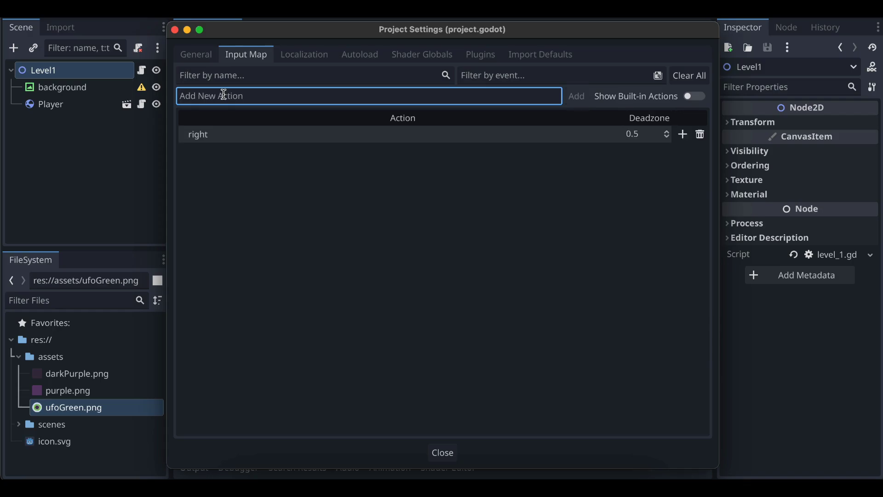
pyautogui.click(684, 136)
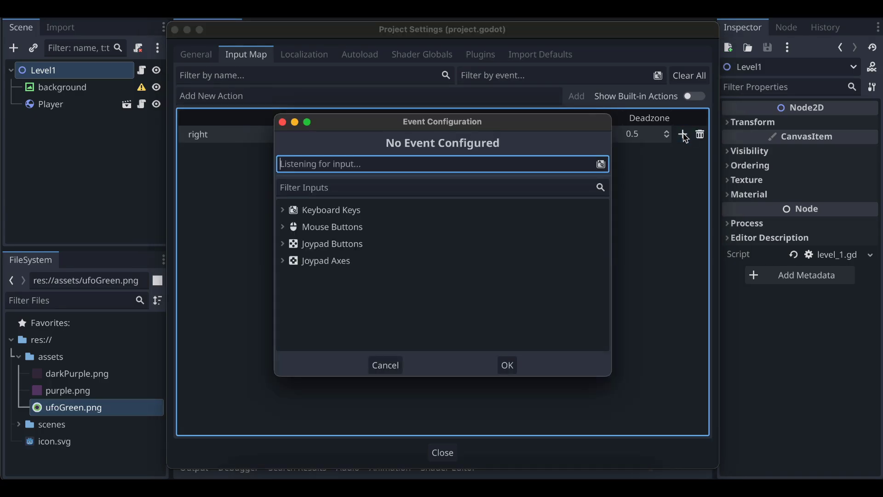
pyautogui.press('Right')
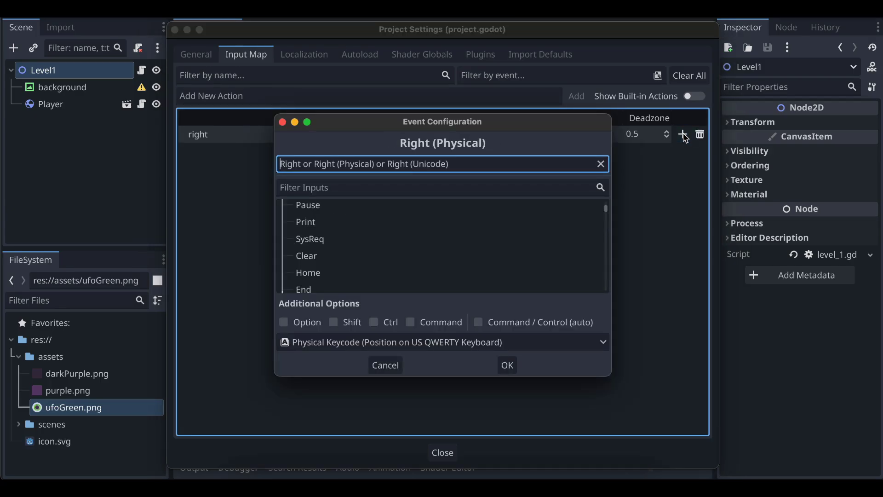
pyautogui.click(508, 365)
# Step: Add an input action named left and bind it to Left (Physical)
pyautogui.click(224, 98)
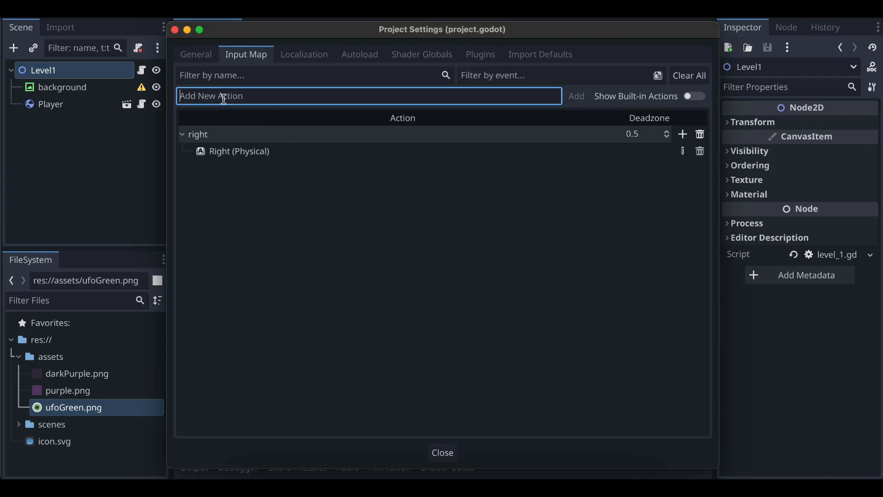
pyautogui.write('left')
pyautogui.press('Return')
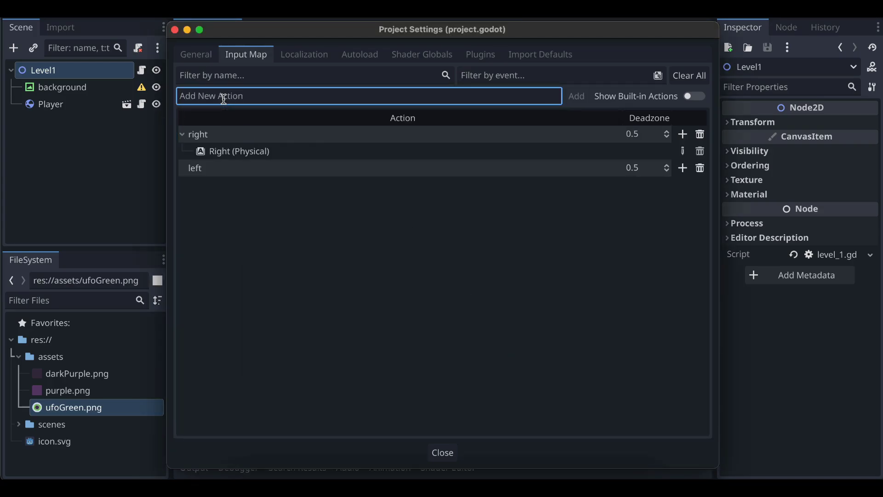
pyautogui.click(683, 168)
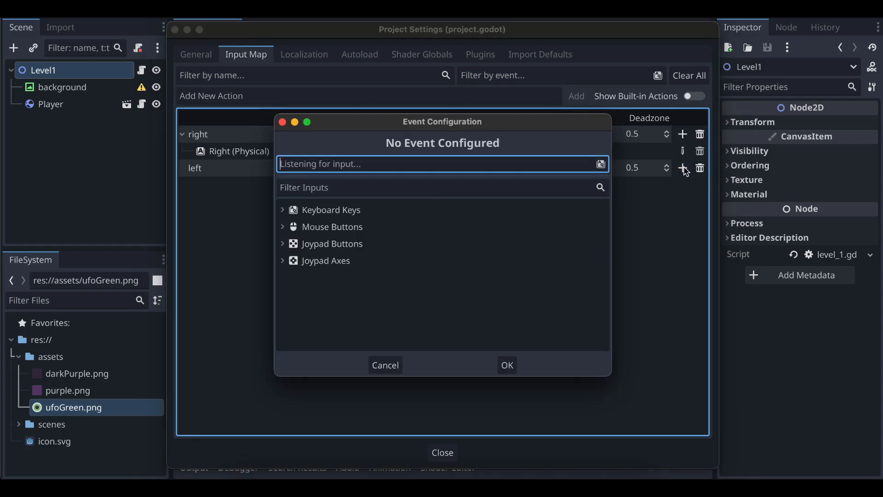
pyautogui.press('Left')
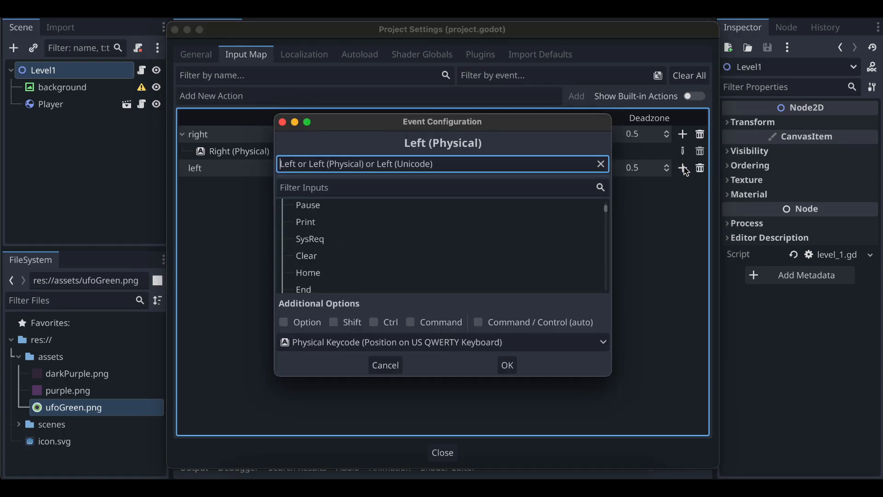
pyautogui.click(516, 363)
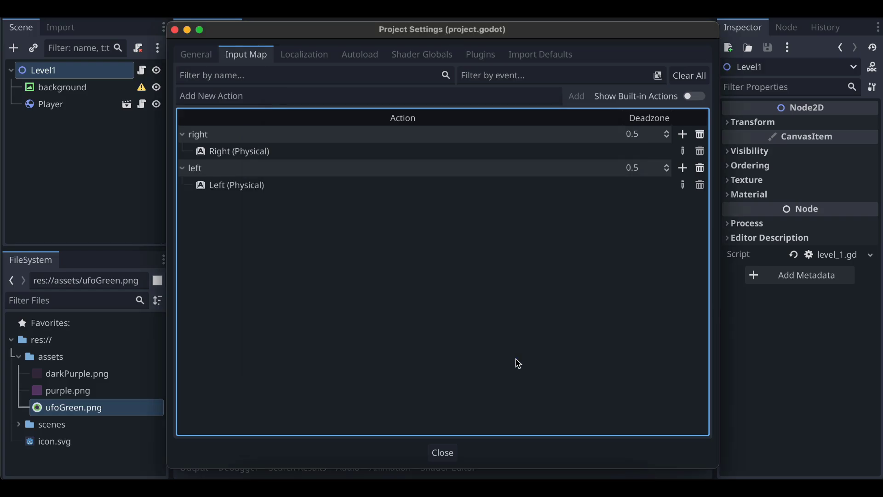
# Step: Add an input action named up and bind it to Up (Physical)
pyautogui.click(212, 95)
pyautogui.write('up')
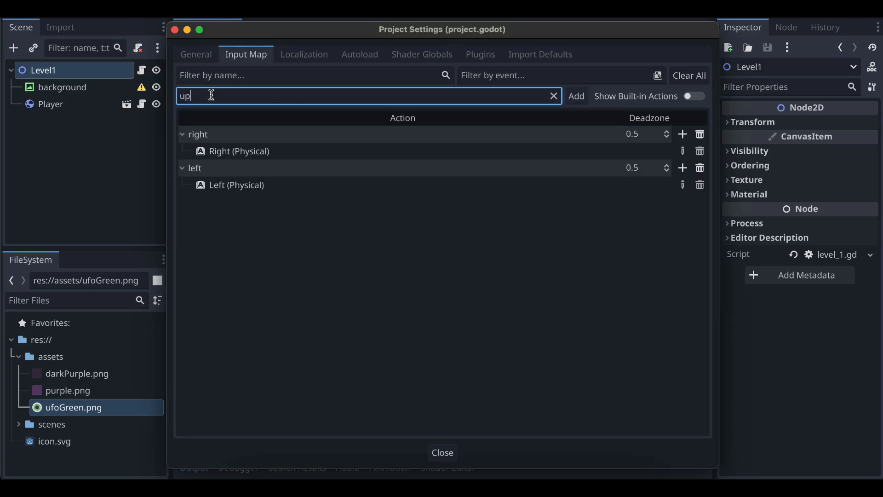
pyautogui.press('Return')
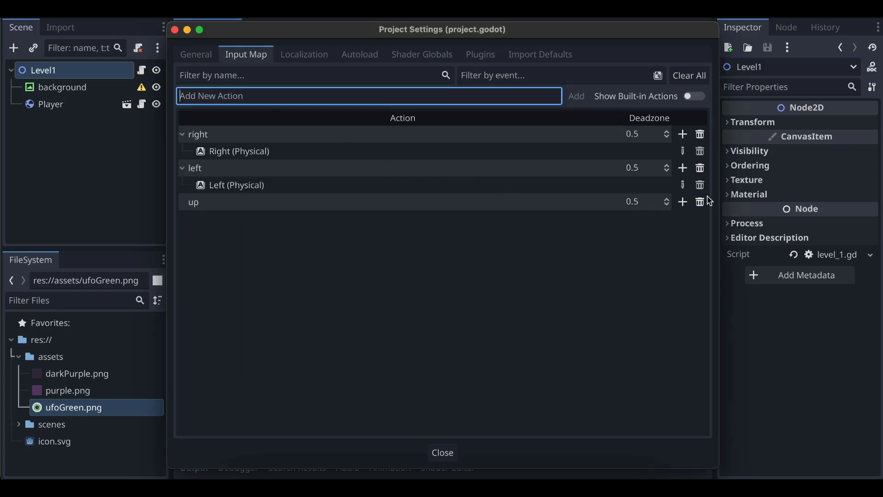
pyautogui.click(683, 201)
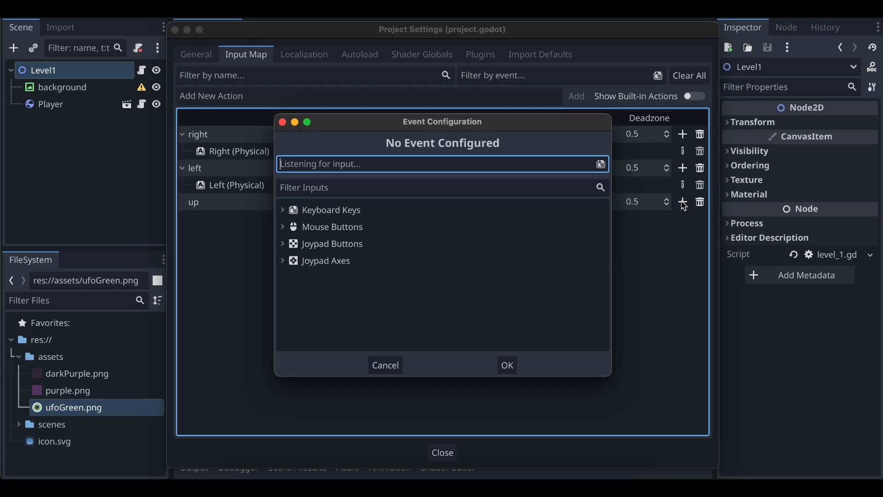
pyautogui.press('Up')
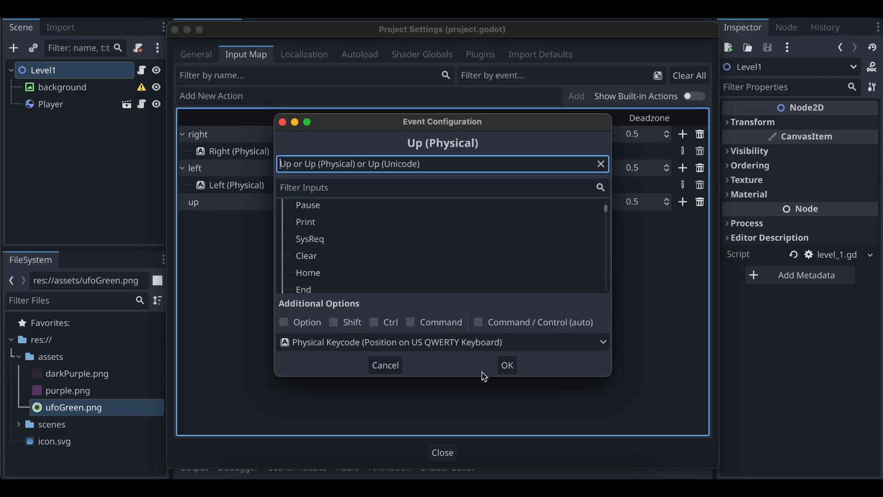
pyautogui.click(506, 364)
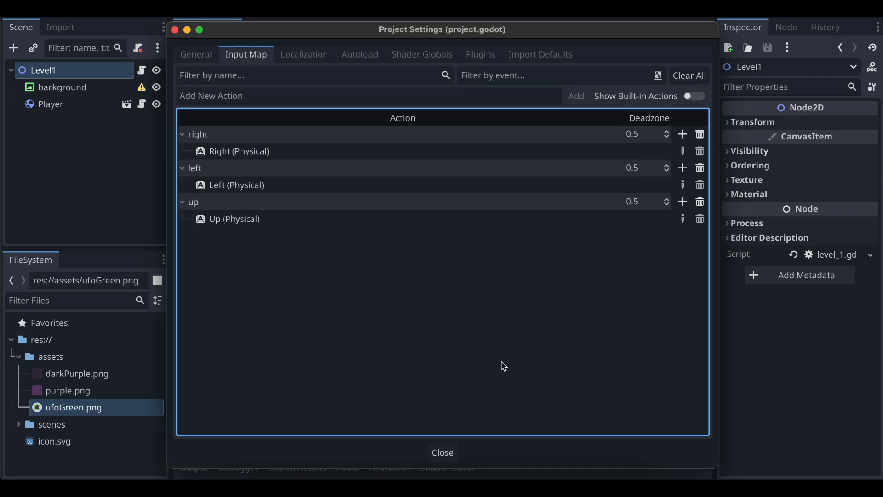
# Step: Add an input action named down bound to Down (Physical), and close the project settings
pyautogui.click(218, 91)
pyautogui.write('down')
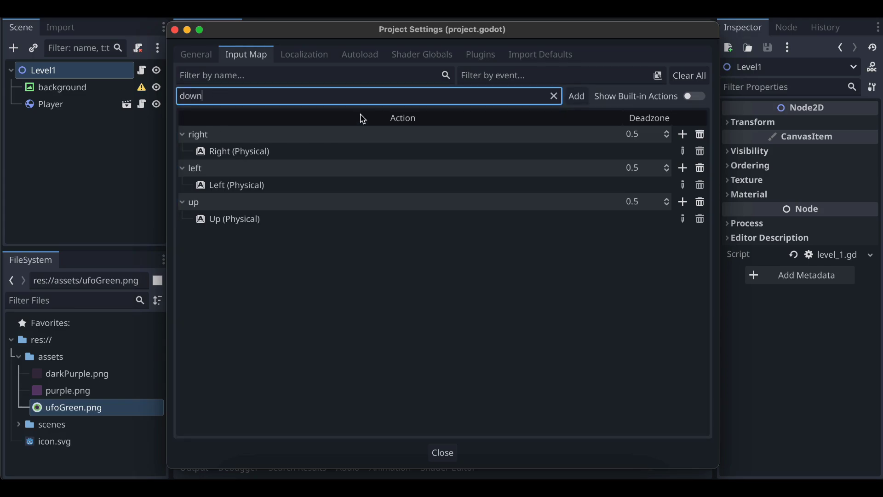
pyautogui.press('Return')
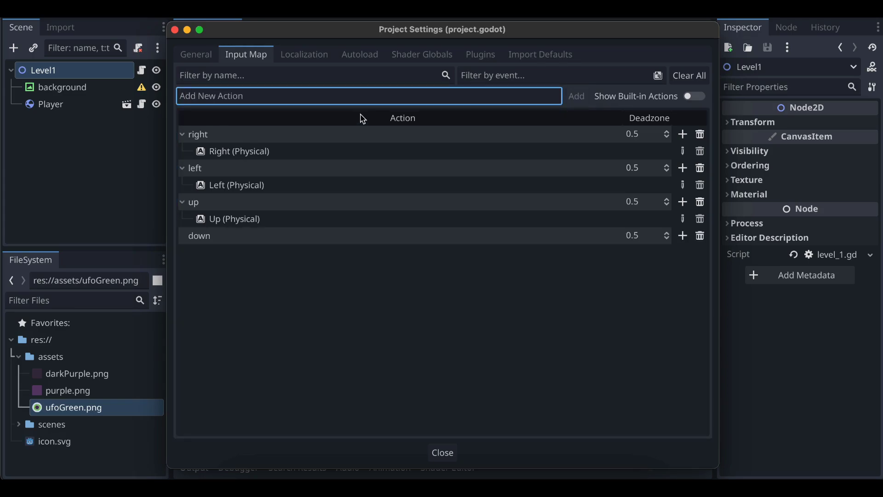
pyautogui.click(683, 236)
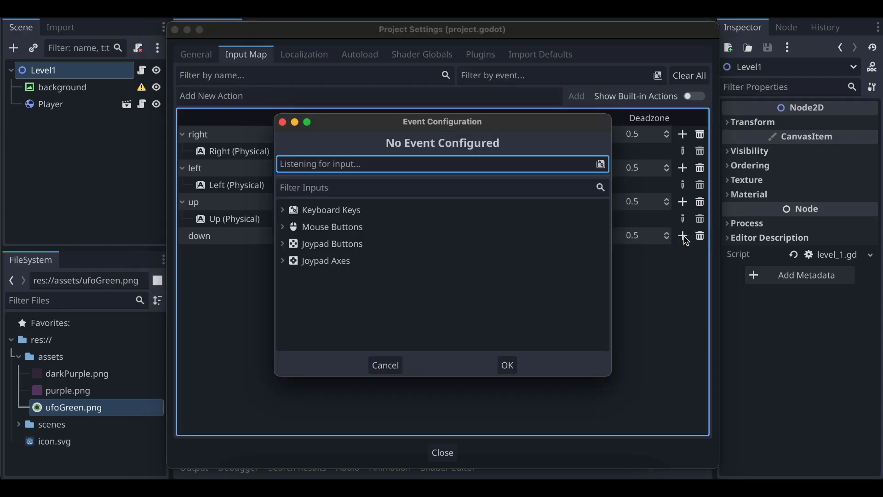
pyautogui.press('Down')
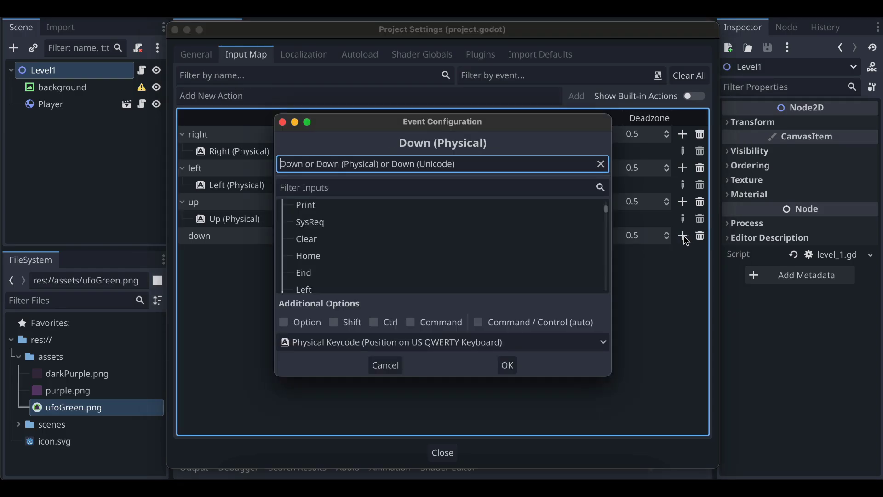
pyautogui.click(507, 365)
pyautogui.click(442, 453)
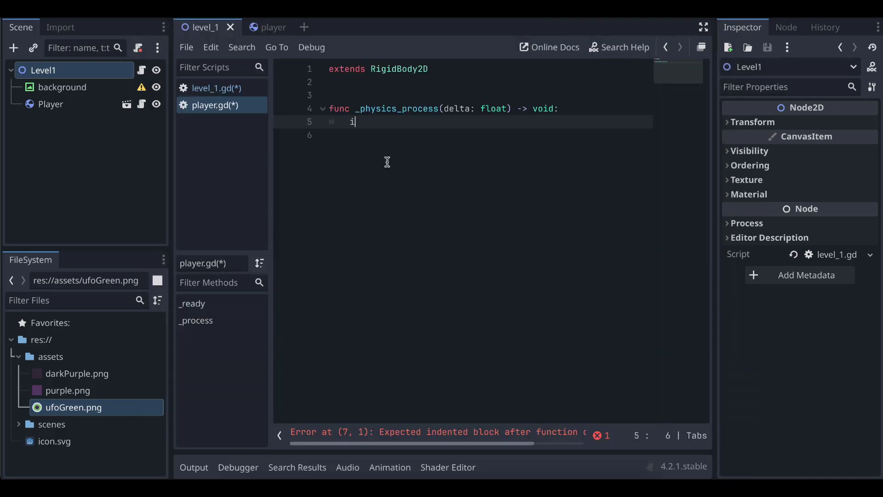
# Step: Inside _physics_process, write the condition if Input.is_action_pressed("right"):
pyautogui.write('f Inou')
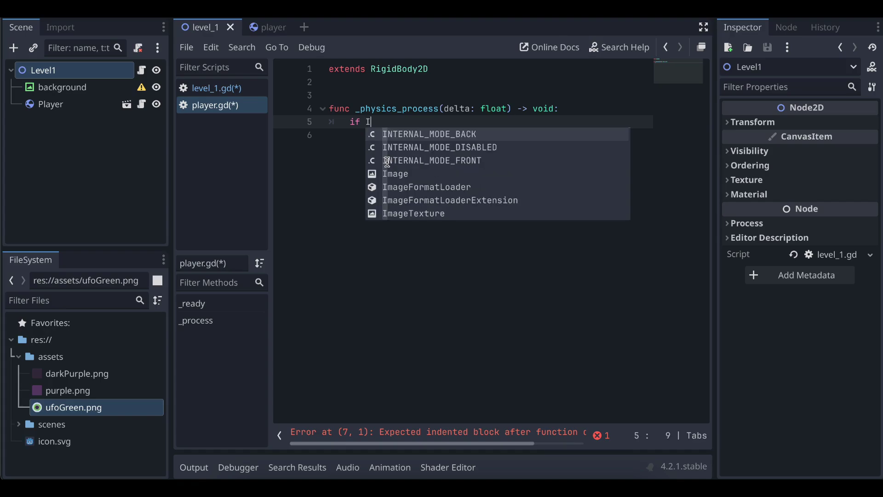
pyautogui.press('BackSpace')
pyautogui.press('BackSpace')
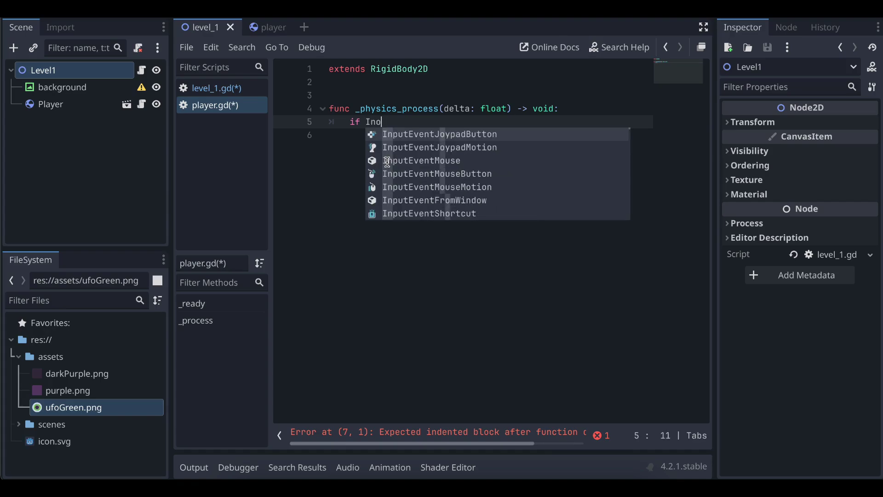
pyautogui.write('pu')
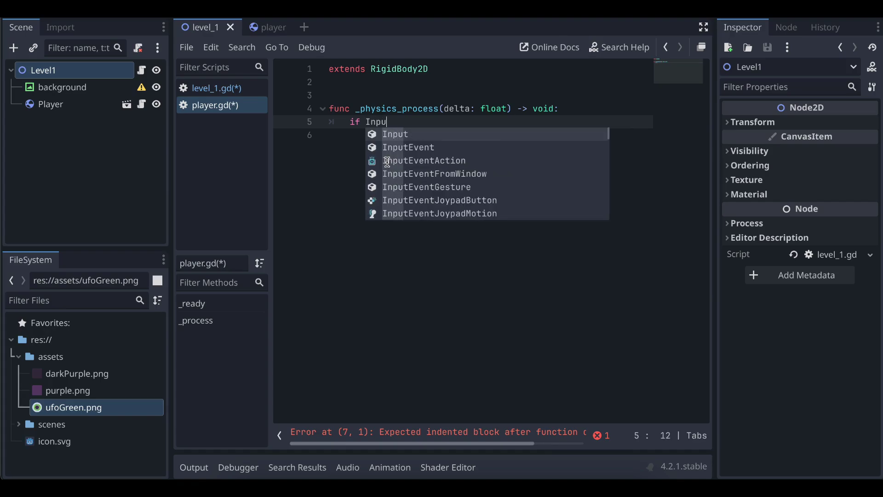
pyautogui.write('t.is')
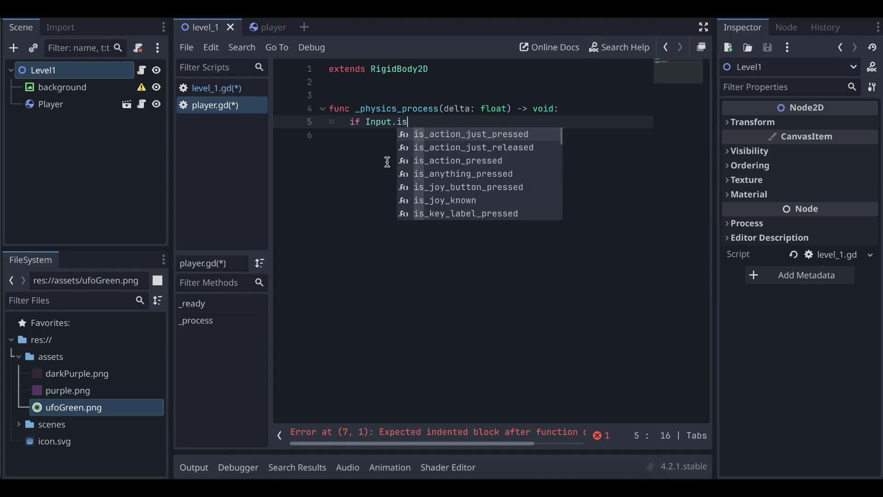
pyautogui.press('Down')
pyautogui.press('Down')
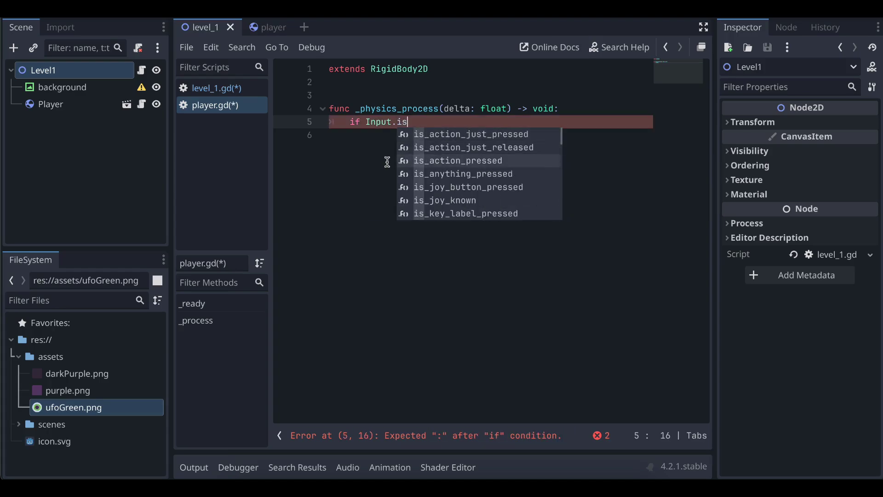
pyautogui.press('Return')
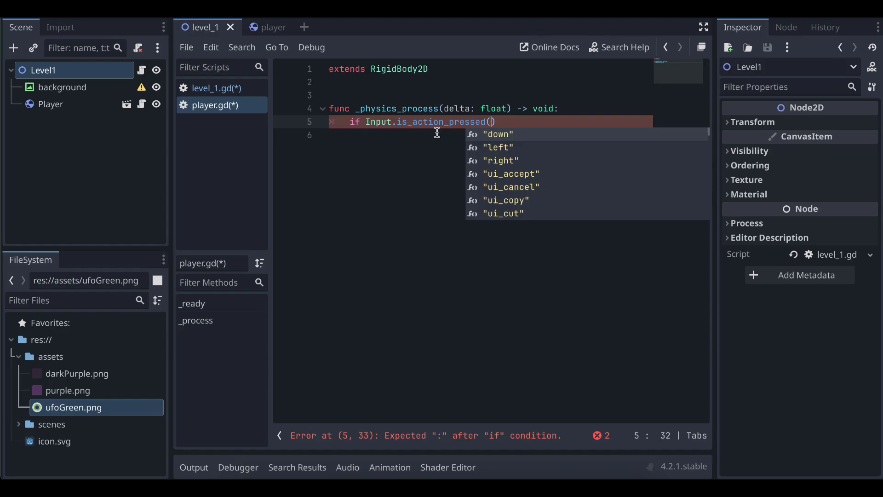
pyautogui.press('Down')
pyautogui.press('Down')
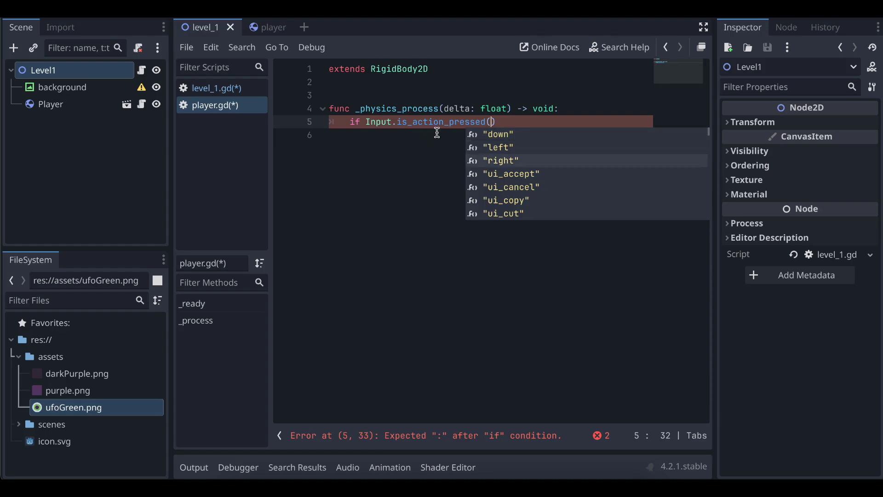
pyautogui.press('Return')
pyautogui.press('Right')
pyautogui.write(':')
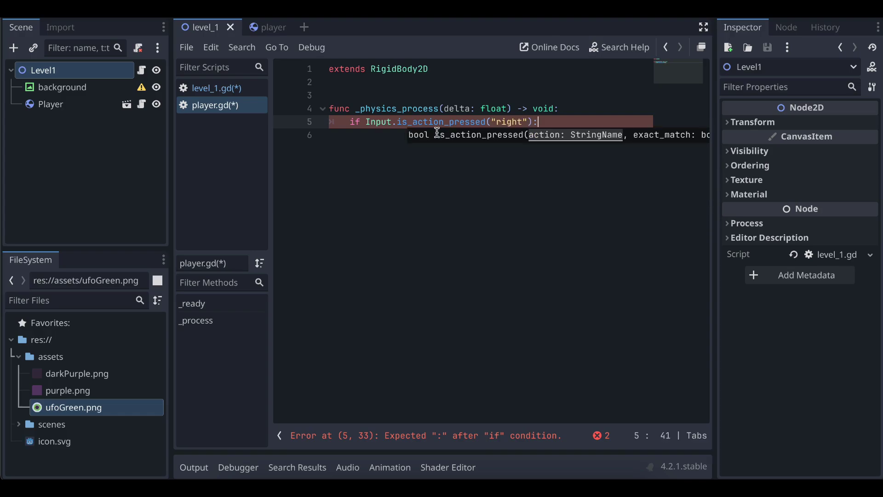
# Step: Add the call apply_force(Vector2(0,force)) as the body of the "right" condition
pyautogui.press('Return')
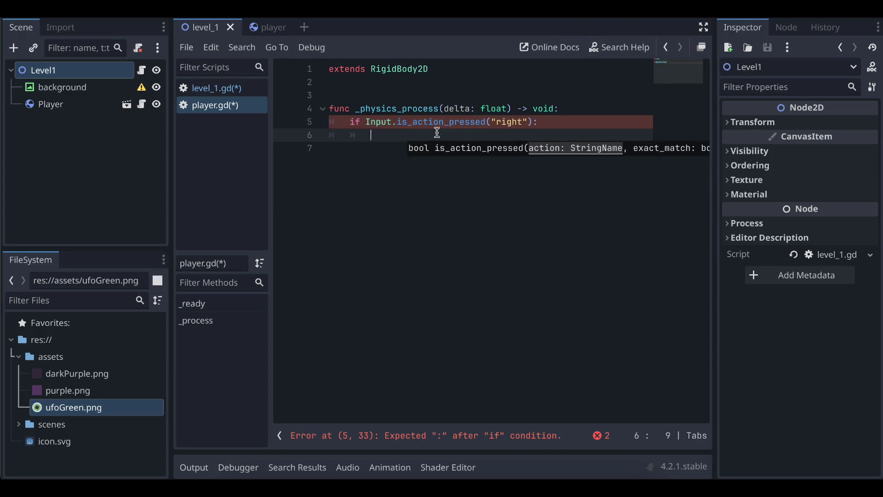
pyautogui.write('appl')
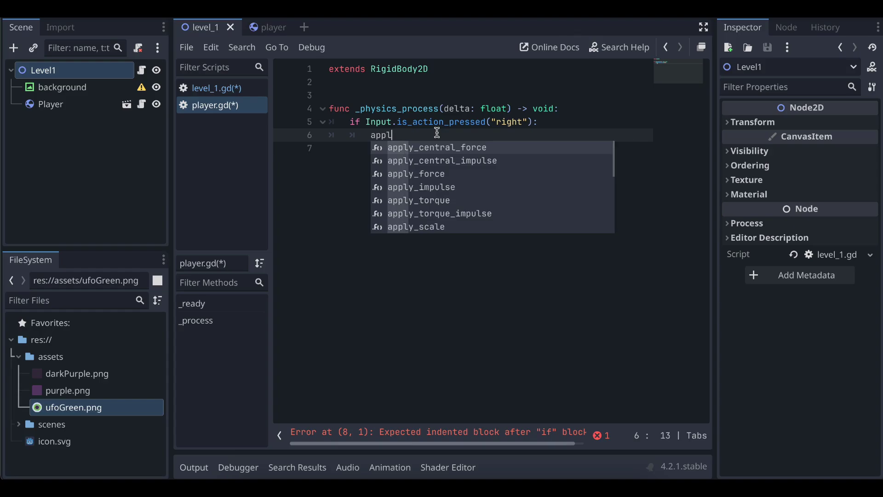
pyautogui.press('Down')
pyautogui.press('Down')
pyautogui.press('Return')
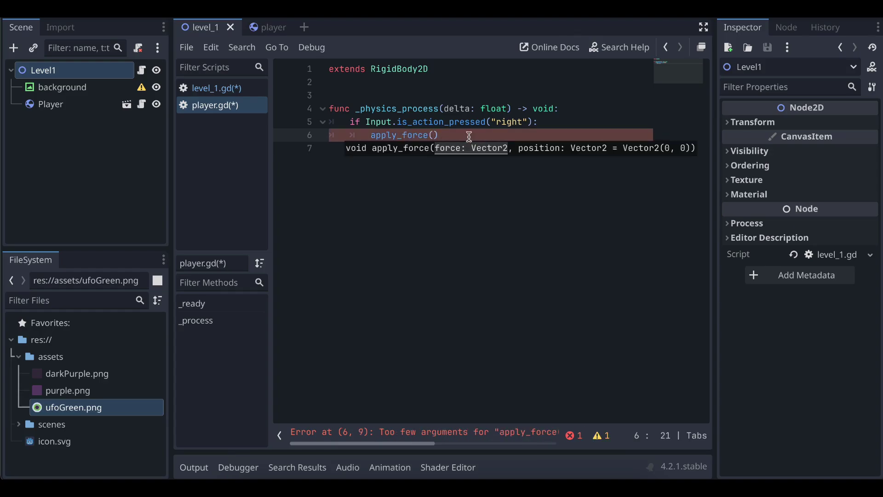
pyautogui.write('Vect')
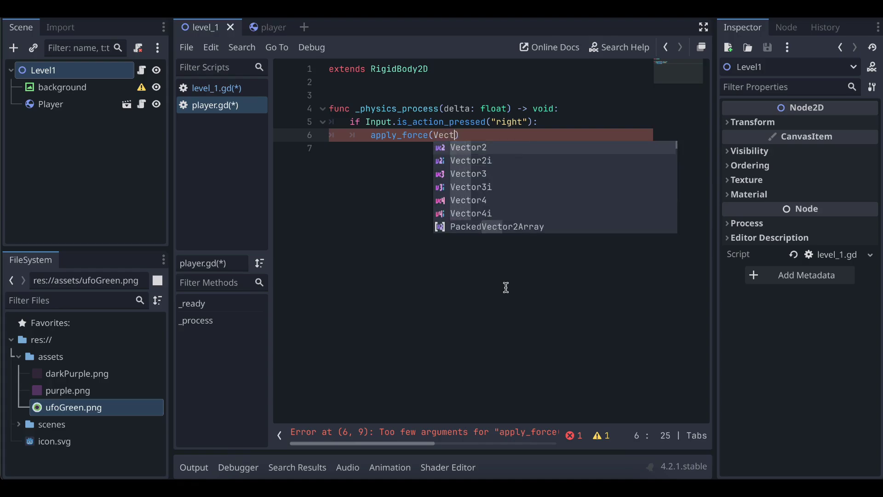
pyautogui.press('Return')
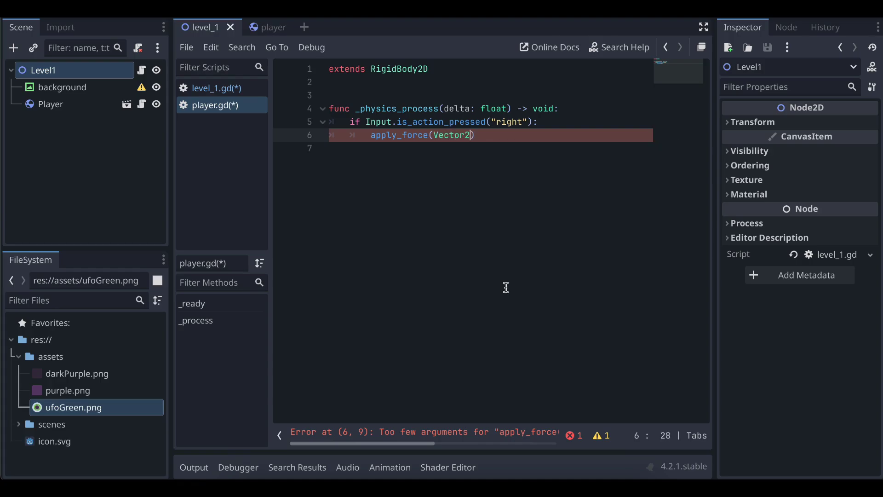
pyautogui.write('(0,')
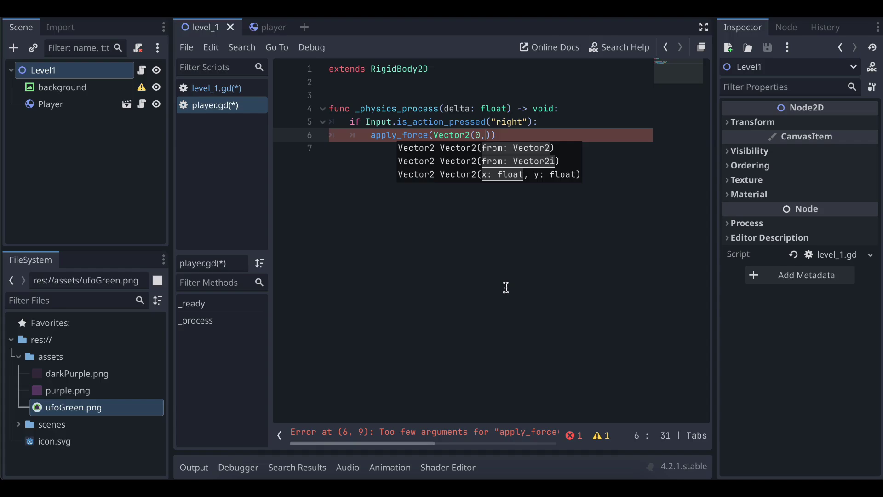
pyautogui.write('force')
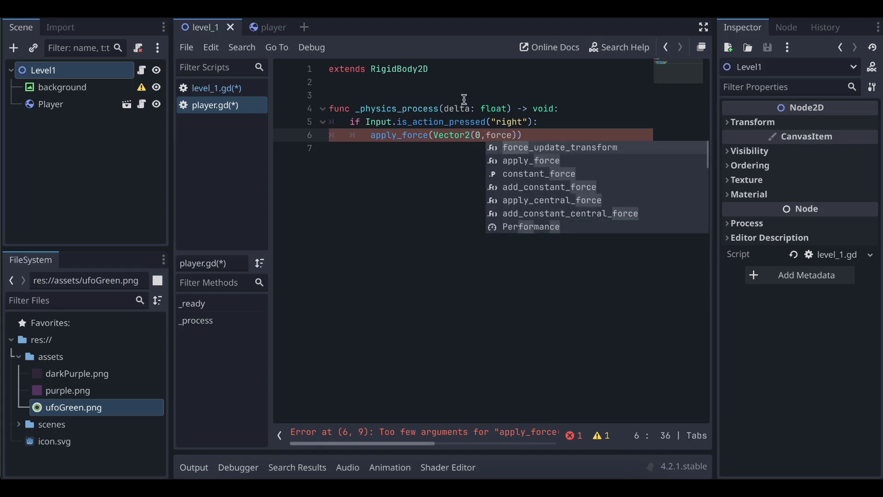
# Step: Declare the variable force = 1000 between the extends line and the _physics_process function
pyautogui.click(399, 87)
pyautogui.press('Return')
pyautogui.write('va')
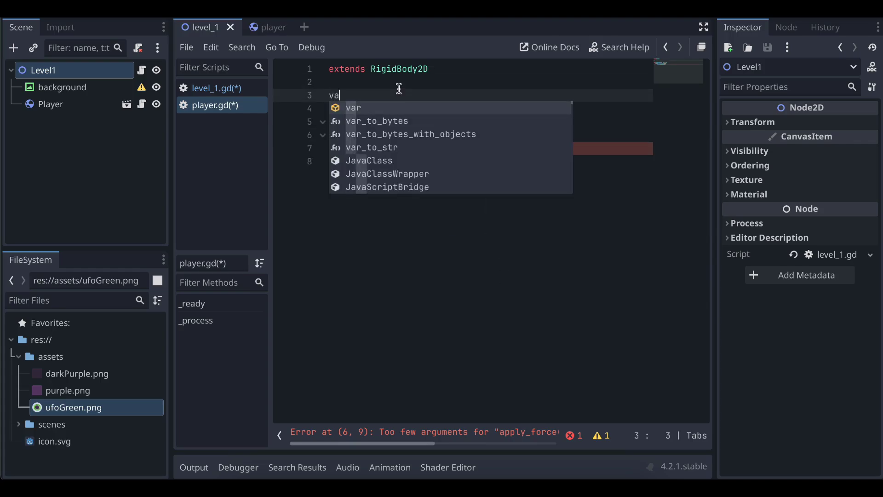
pyautogui.write('r force ')
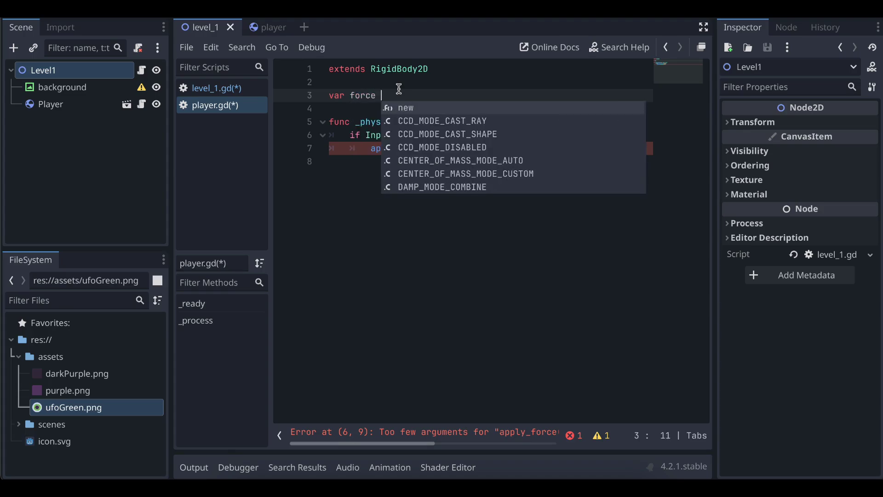
pyautogui.write('-= ')
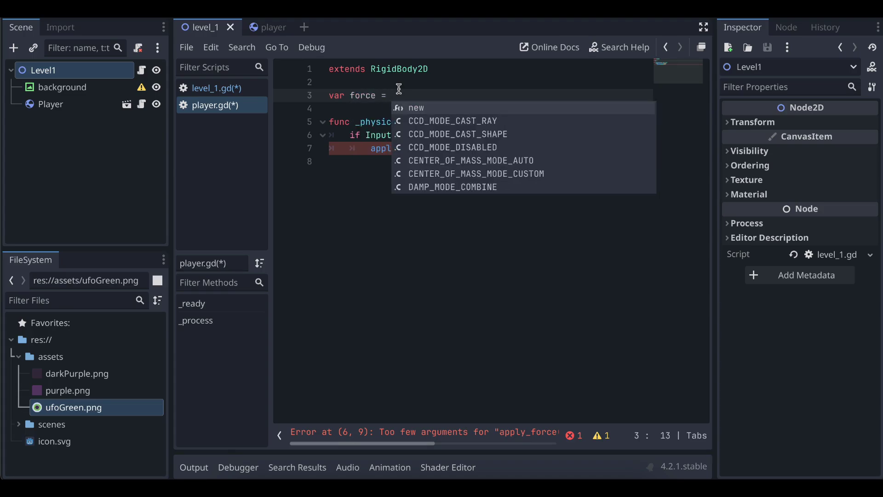
pyautogui.write('1000')
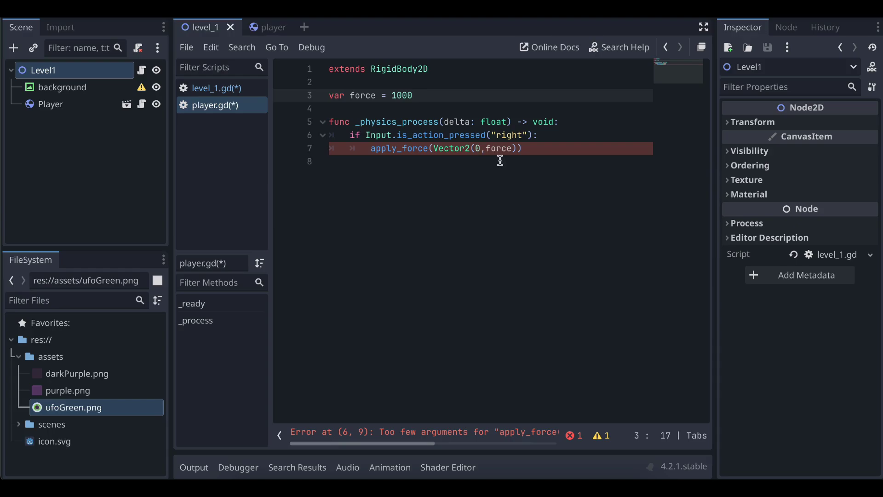
# Step: Duplicate the "right" condition with its apply_force call three times below the original inside _physics_process
pyautogui.click(535, 151)
pyautogui.press('Return')
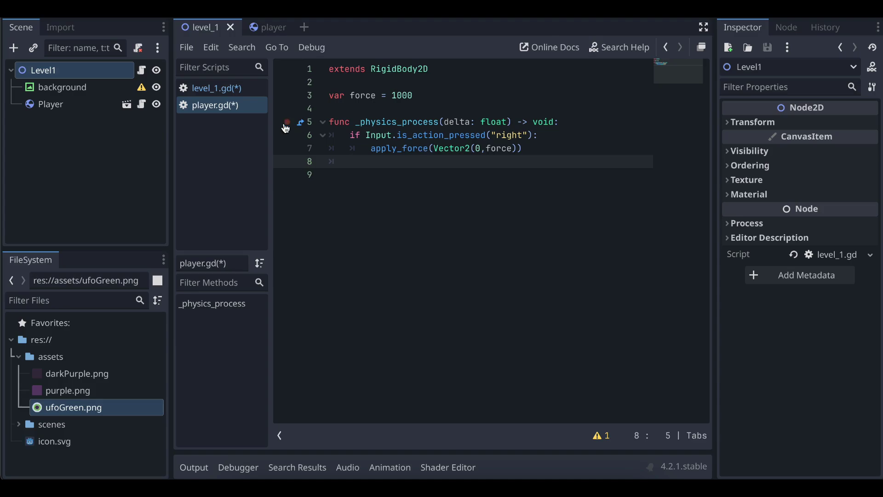
pyautogui.moveTo(349, 134); pyautogui.dragTo(528, 149)
pyautogui.hotkey('ctrl', 'c')
pyautogui.click(380, 168)
pyautogui.hotkey('ctrl', 'v')
pyautogui.press('Return')
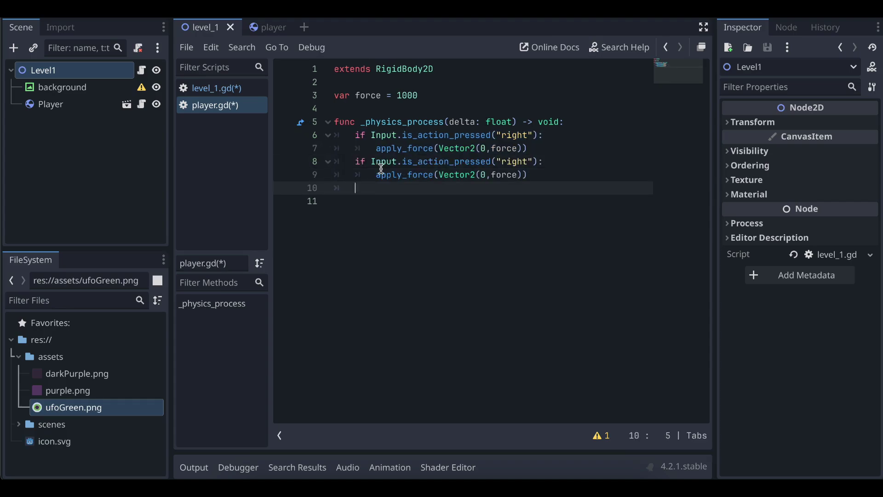
pyautogui.hotkey('ctrl', 'v')
pyautogui.press('Return')
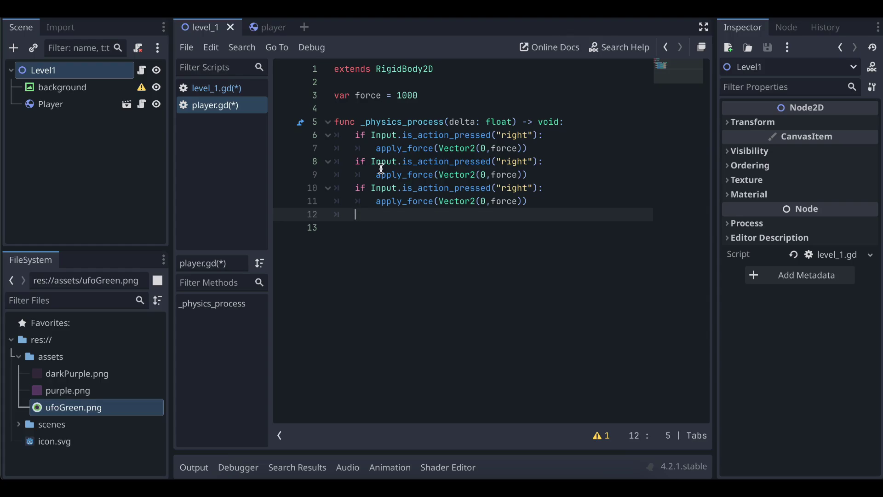
pyautogui.hotkey('ctrl', 'v')
# Step: Change the action names in the three duplicated conditions to "down", "left" and "up", in that order
pyautogui.doubleClick(514, 161)
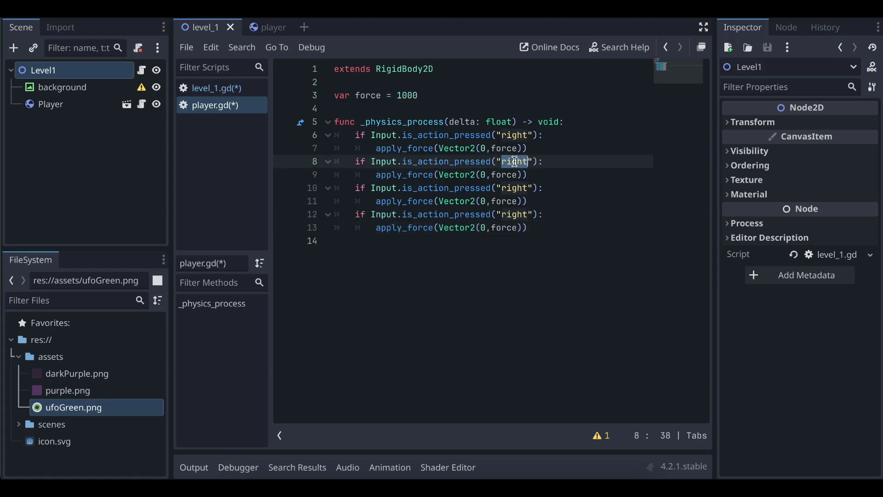
pyautogui.press('BackSpace')
pyautogui.press('Return')
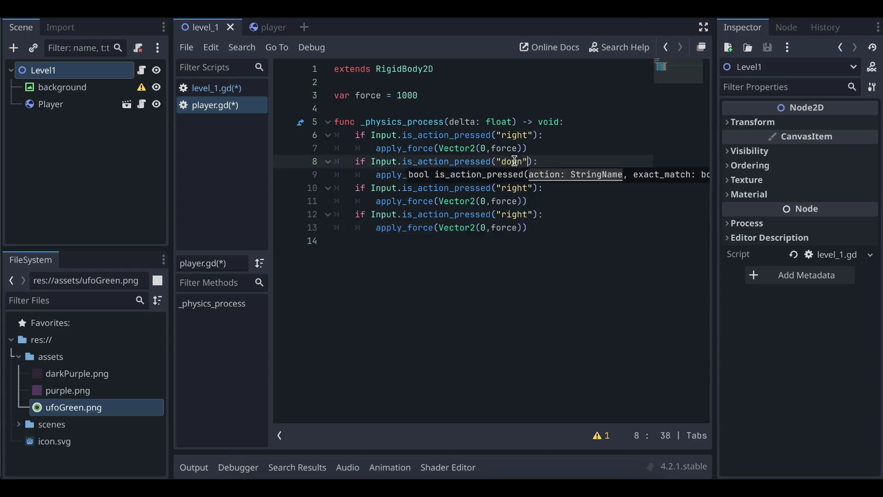
pyautogui.doubleClick(515, 189)
pyautogui.press('BackSpace')
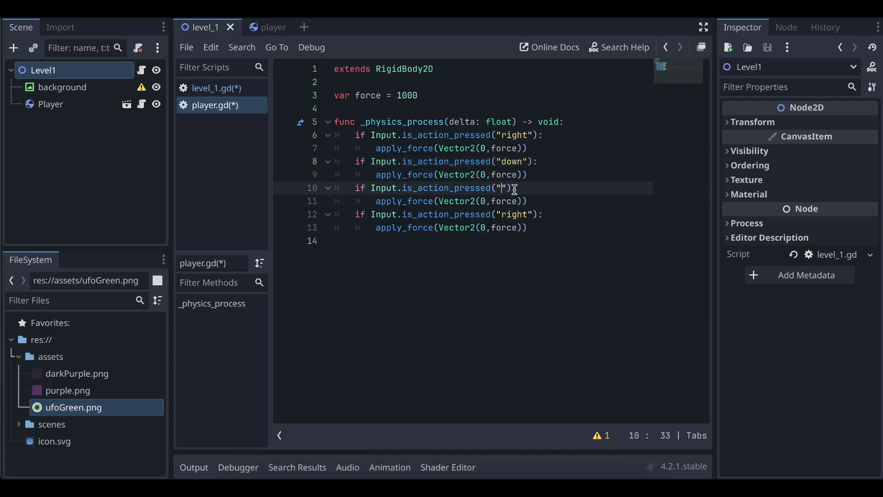
pyautogui.press('Down')
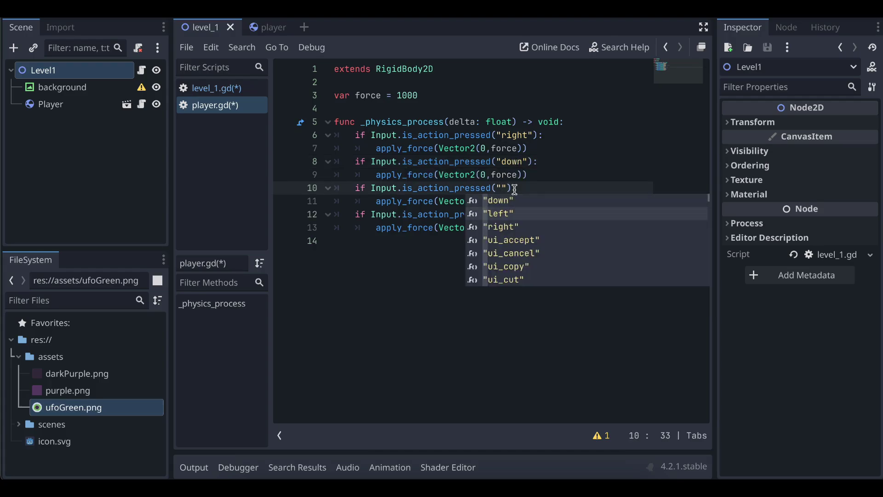
pyautogui.press('Return')
pyautogui.doubleClick(512, 215)
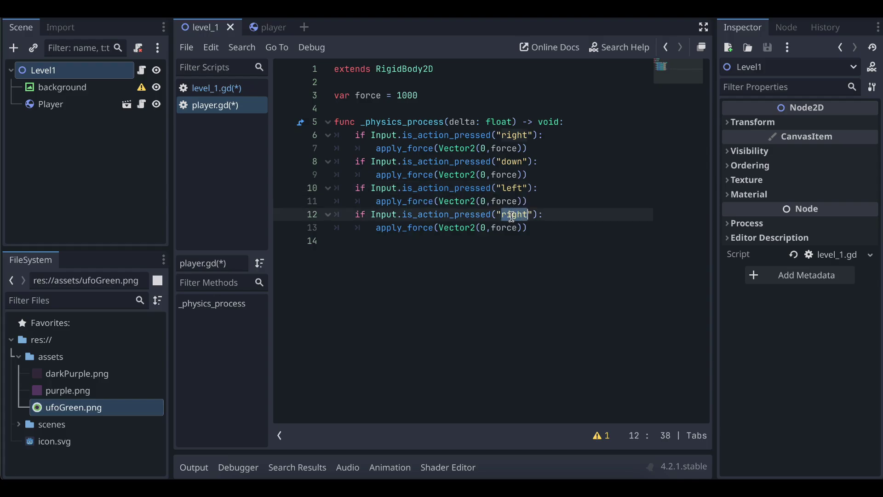
pyautogui.press('BackSpace')
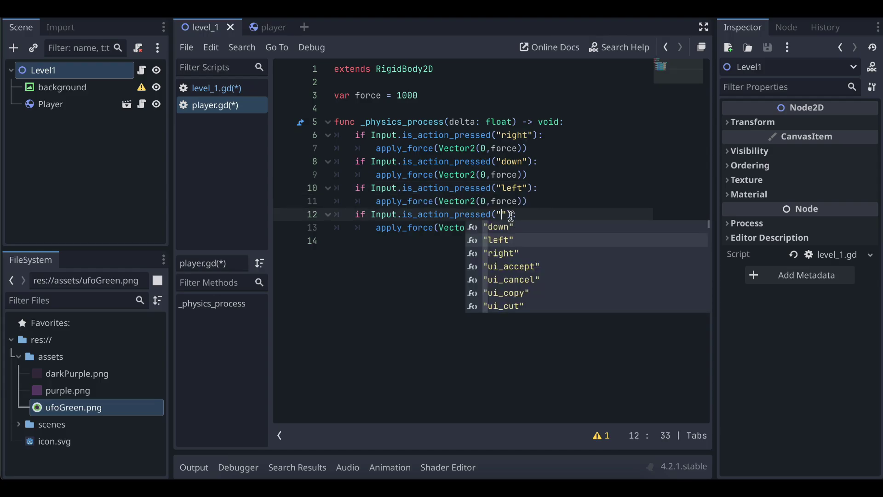
pyautogui.write('up"')
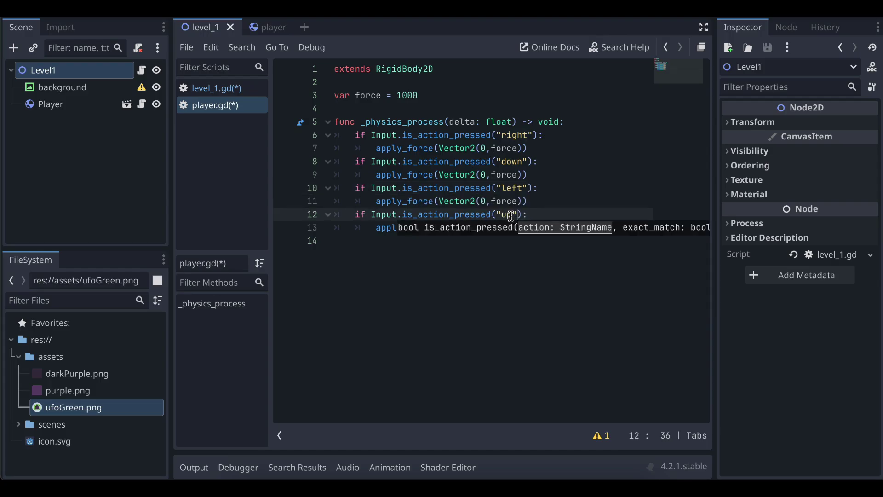
# Step: Change the apply_force argument under the "right" condition to Vector2(force,0)
pyautogui.click(571, 138)
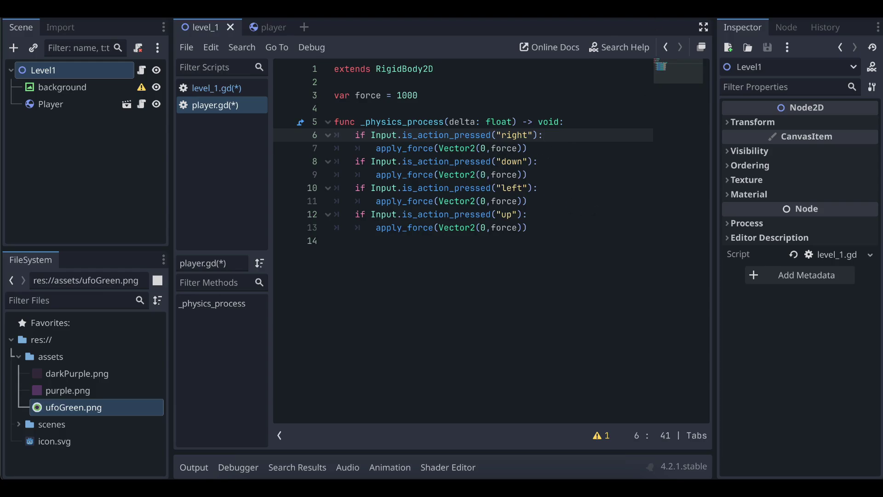
pyautogui.click(485, 149)
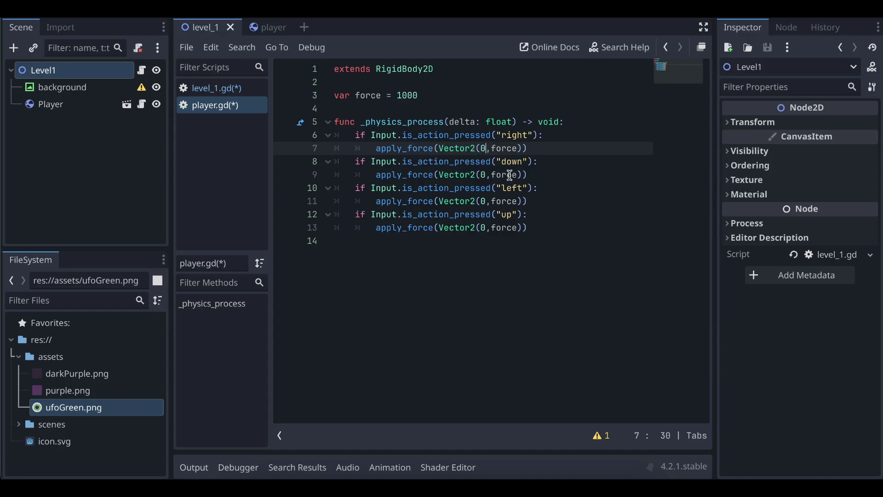
pyautogui.doubleClick(470, 152)
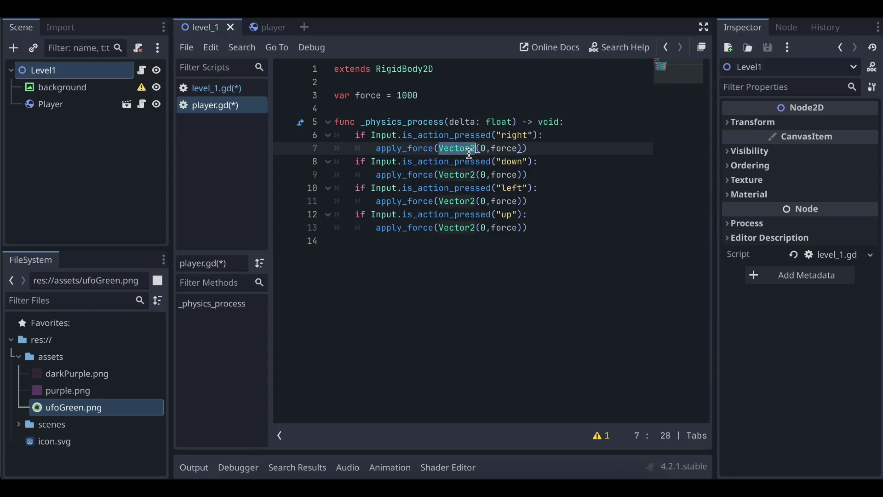
pyautogui.press('Right')
pyautogui.press('Right')
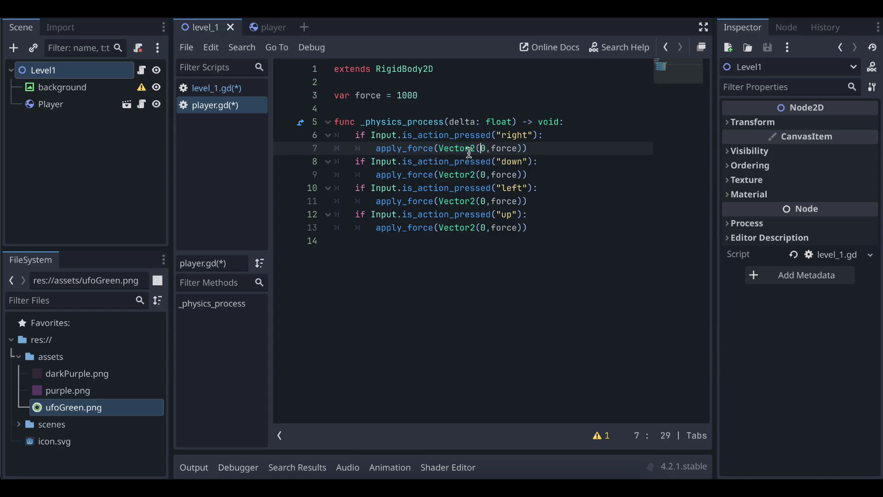
pyautogui.press('BackSpace')
pyautogui.press('BackSpace')
pyautogui.write(',0')
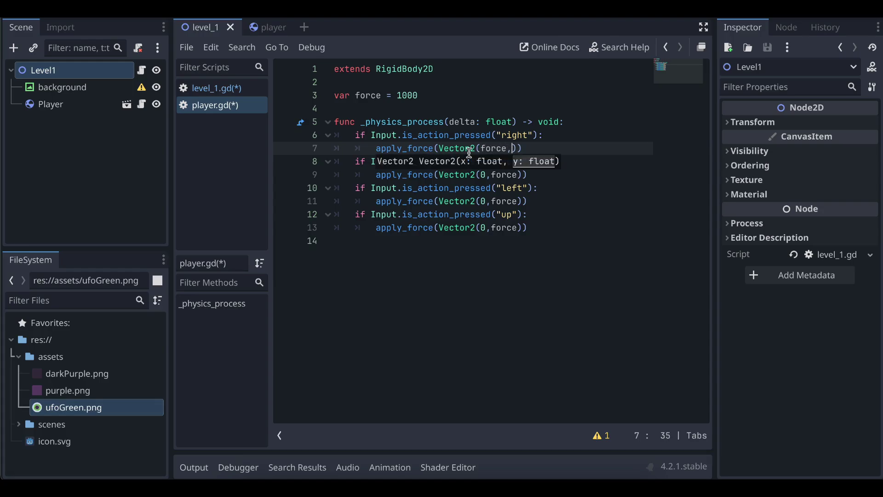
# Step: Change the apply_force argument under the "left" condition to Vector2(-force,0)
pyautogui.click(459, 201)
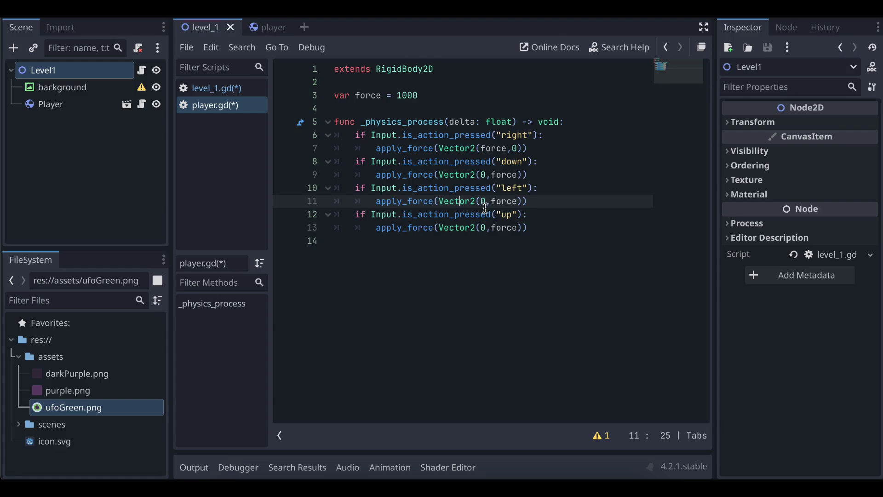
pyautogui.press('BackSpace')
pyautogui.press('BackSpace')
pyautogui.write('-')
pyautogui.press('Right')
pyautogui.press('Right')
pyautogui.press('Right')
pyautogui.press('Right')
pyautogui.press('Right')
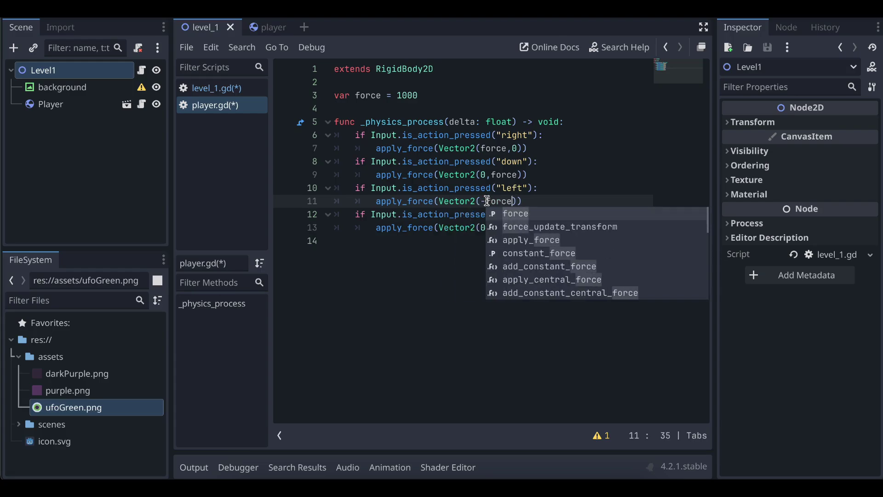
pyautogui.write(',0')
pyautogui.click(496, 162)
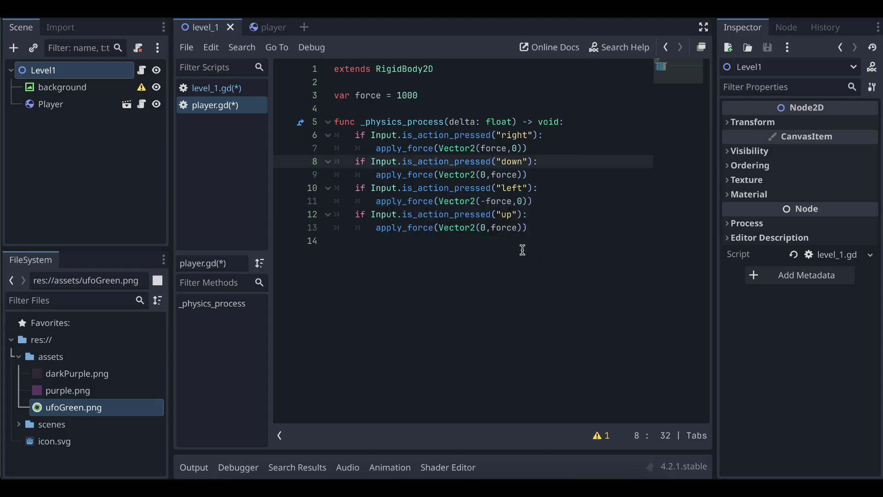
# Step: Negate the force in the "up" condition's apply_force call so its argument reads Vector2(0,-force)
pyautogui.click(489, 228)
pyautogui.press('Right')
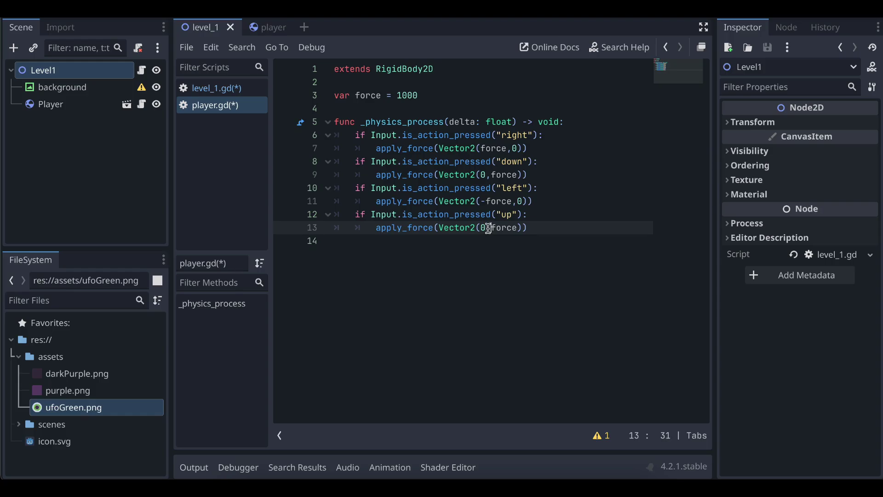
pyautogui.write('-')
pyautogui.click(613, 140)
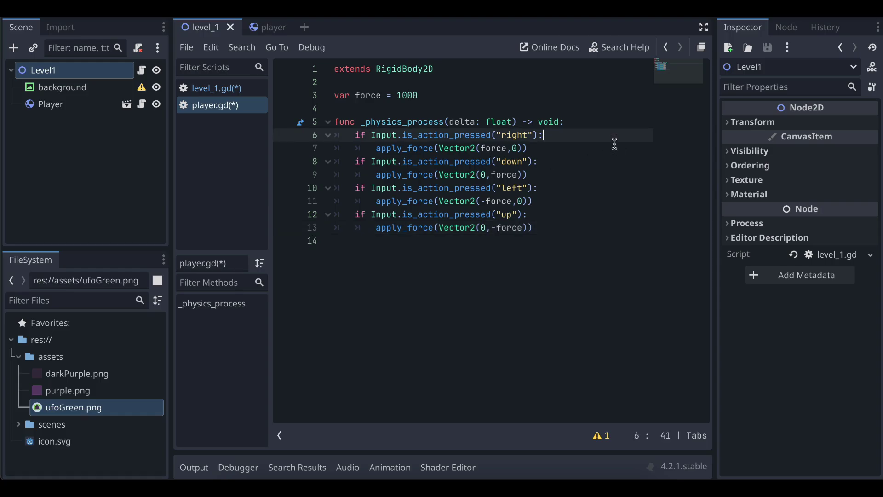
# Step: Save the scripts, run the project for a quick test and close the game window
pyautogui.hotkey('ctrl', 's')
pyautogui.click(704, 19)
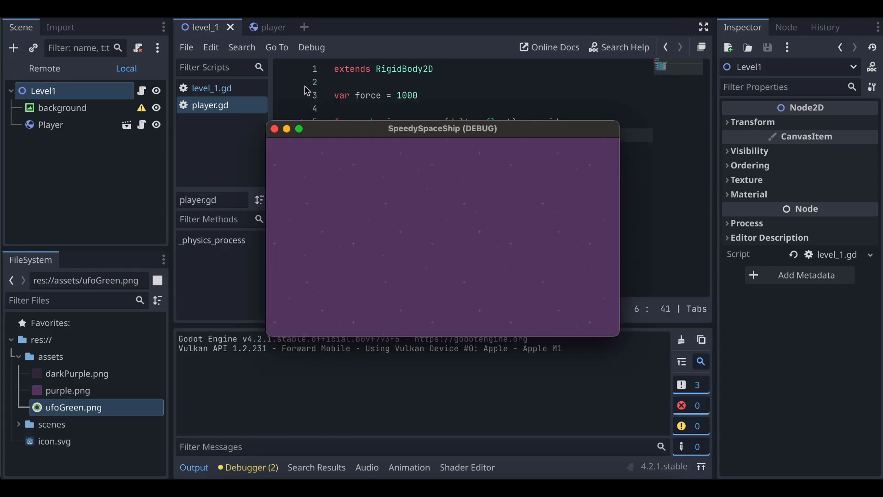
pyautogui.click(274, 129)
pyautogui.click(382, 152)
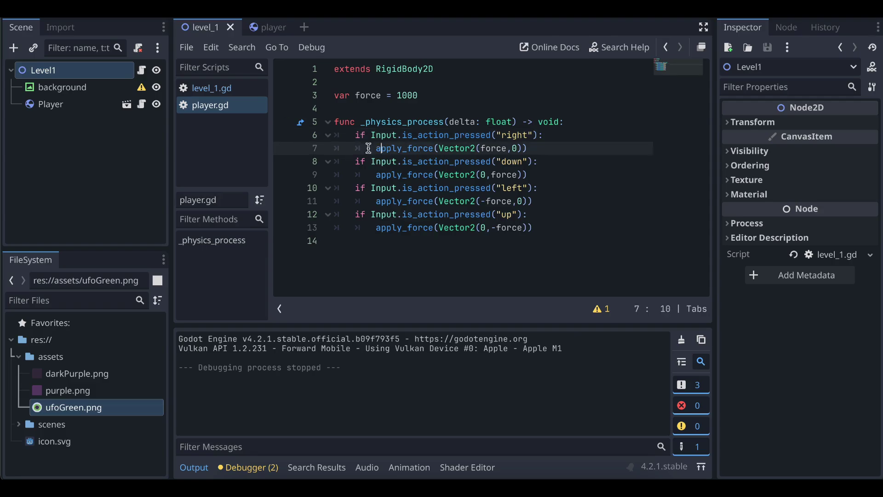
# Step: Open the Player scene and set the Player RigidBody2D's Gravity Scale to 0
pyautogui.click(72, 106)
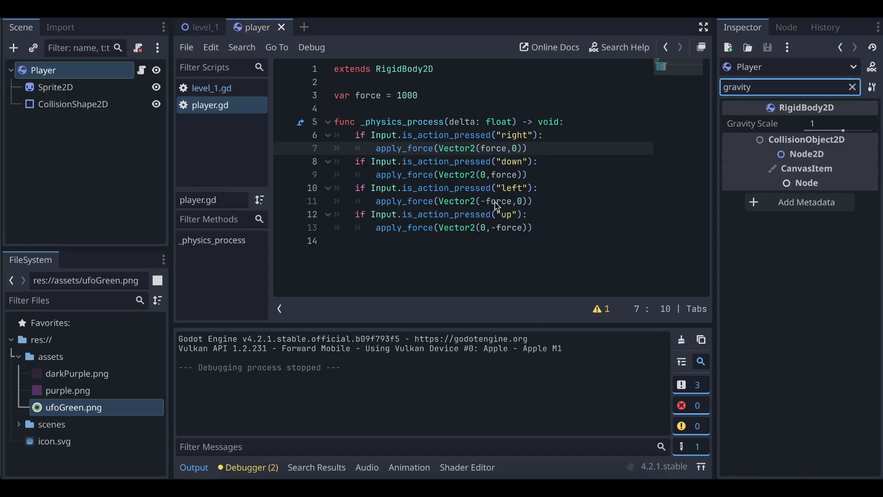
pyautogui.click(105, 72)
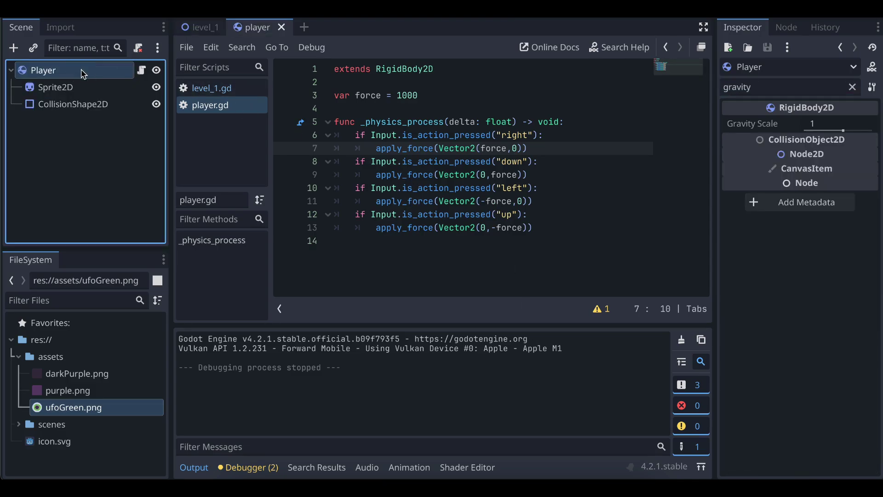
pyautogui.click(749, 91)
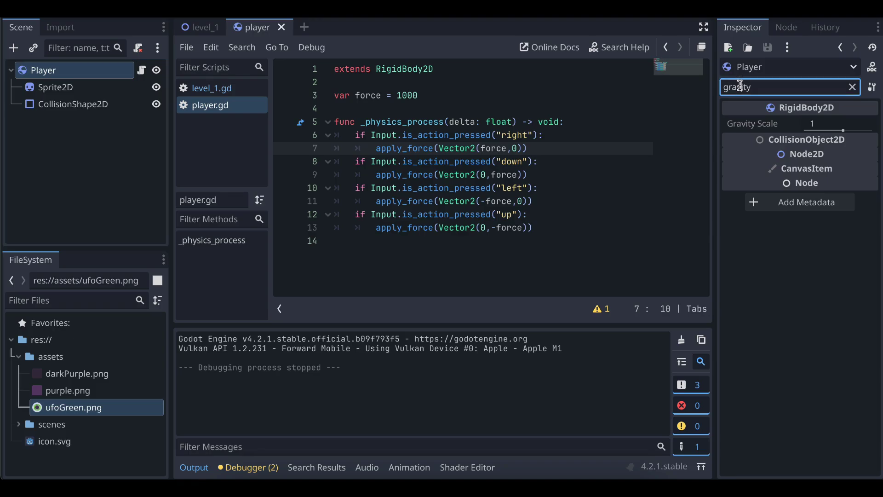
pyautogui.doubleClick(748, 89)
pyautogui.click(819, 125)
pyautogui.write('0')
pyautogui.press('Return')
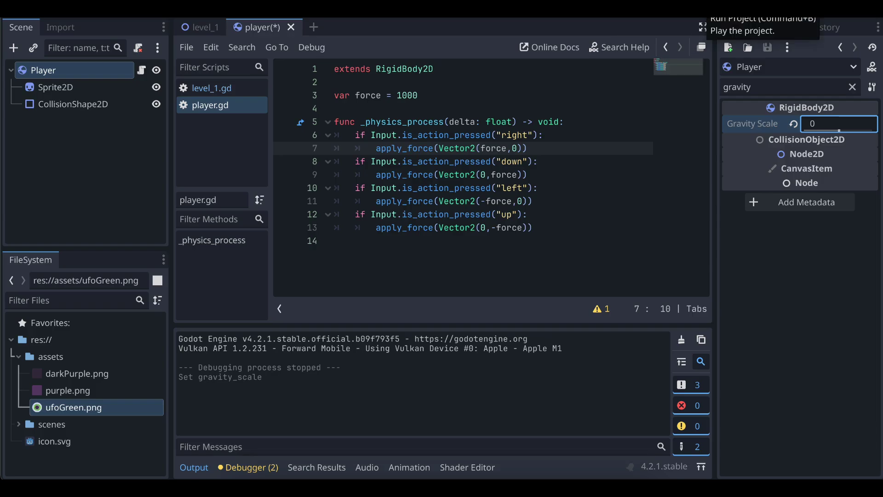
# Step: Run the project and fly the UFO right, down, left and up to test its movement, then return to player.gd
pyautogui.press('super+b')
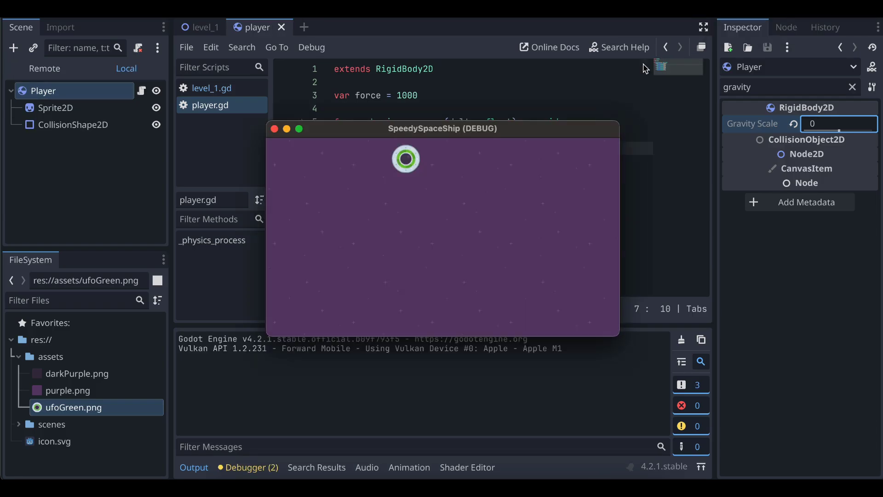
pyautogui.press('Right')
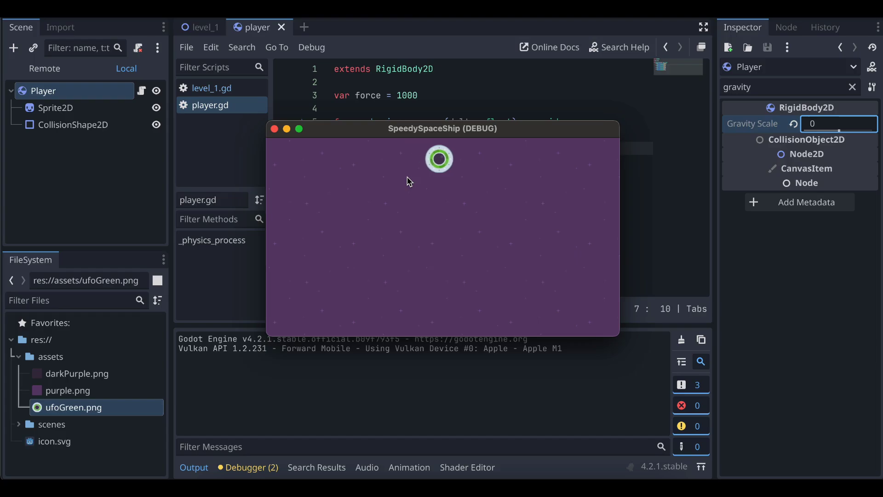
pyautogui.press('Down')
pyautogui.press('Left')
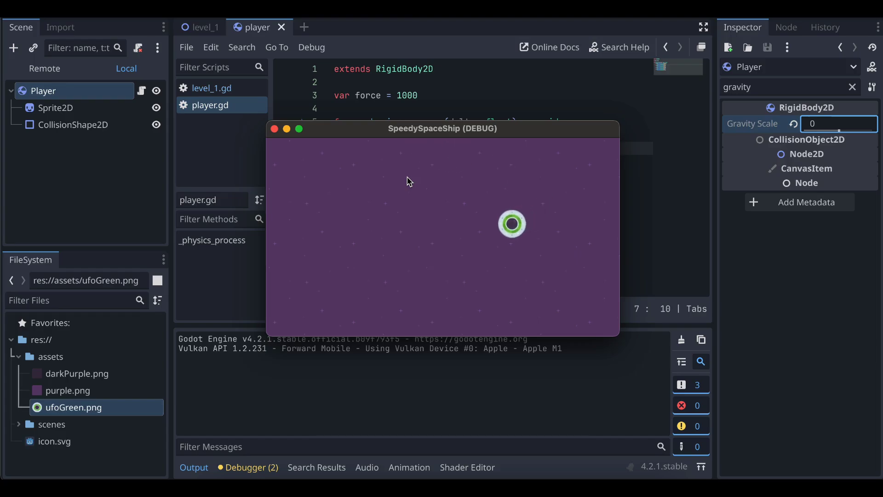
pyautogui.press('Up')
pyautogui.press('Right')
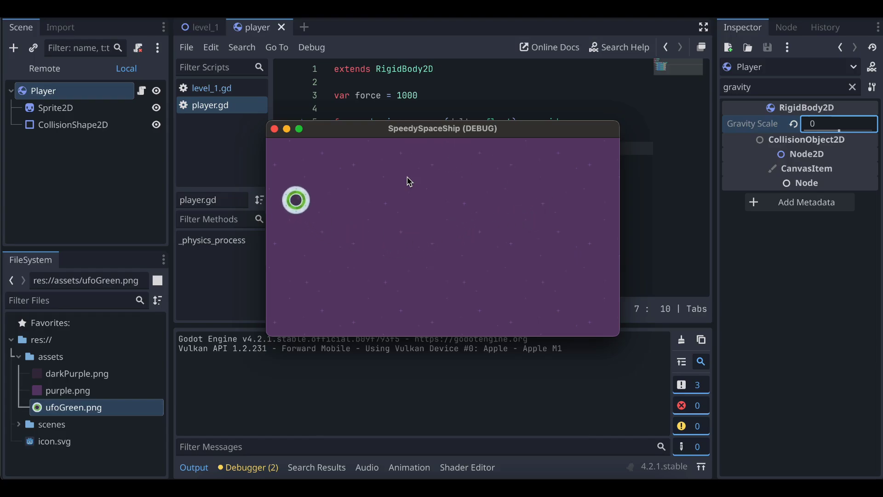
pyautogui.press('Down')
pyautogui.press('Up')
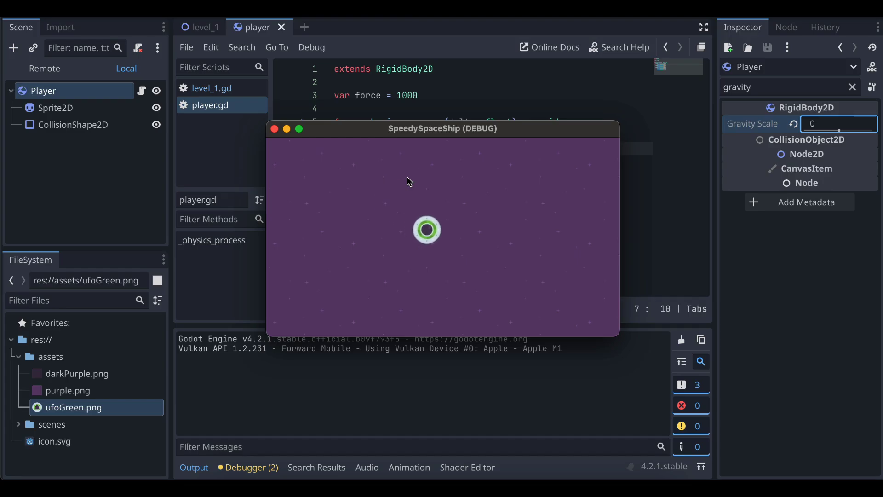
pyautogui.press('Left')
pyautogui.click(406, 92)
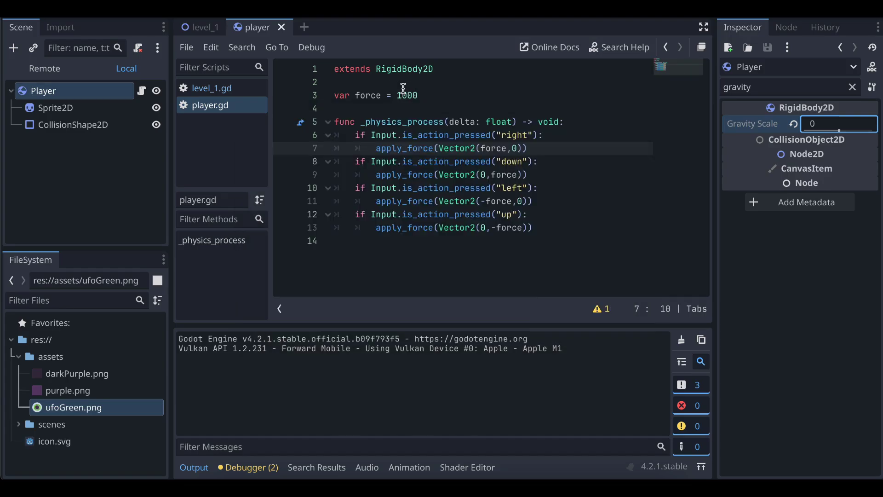